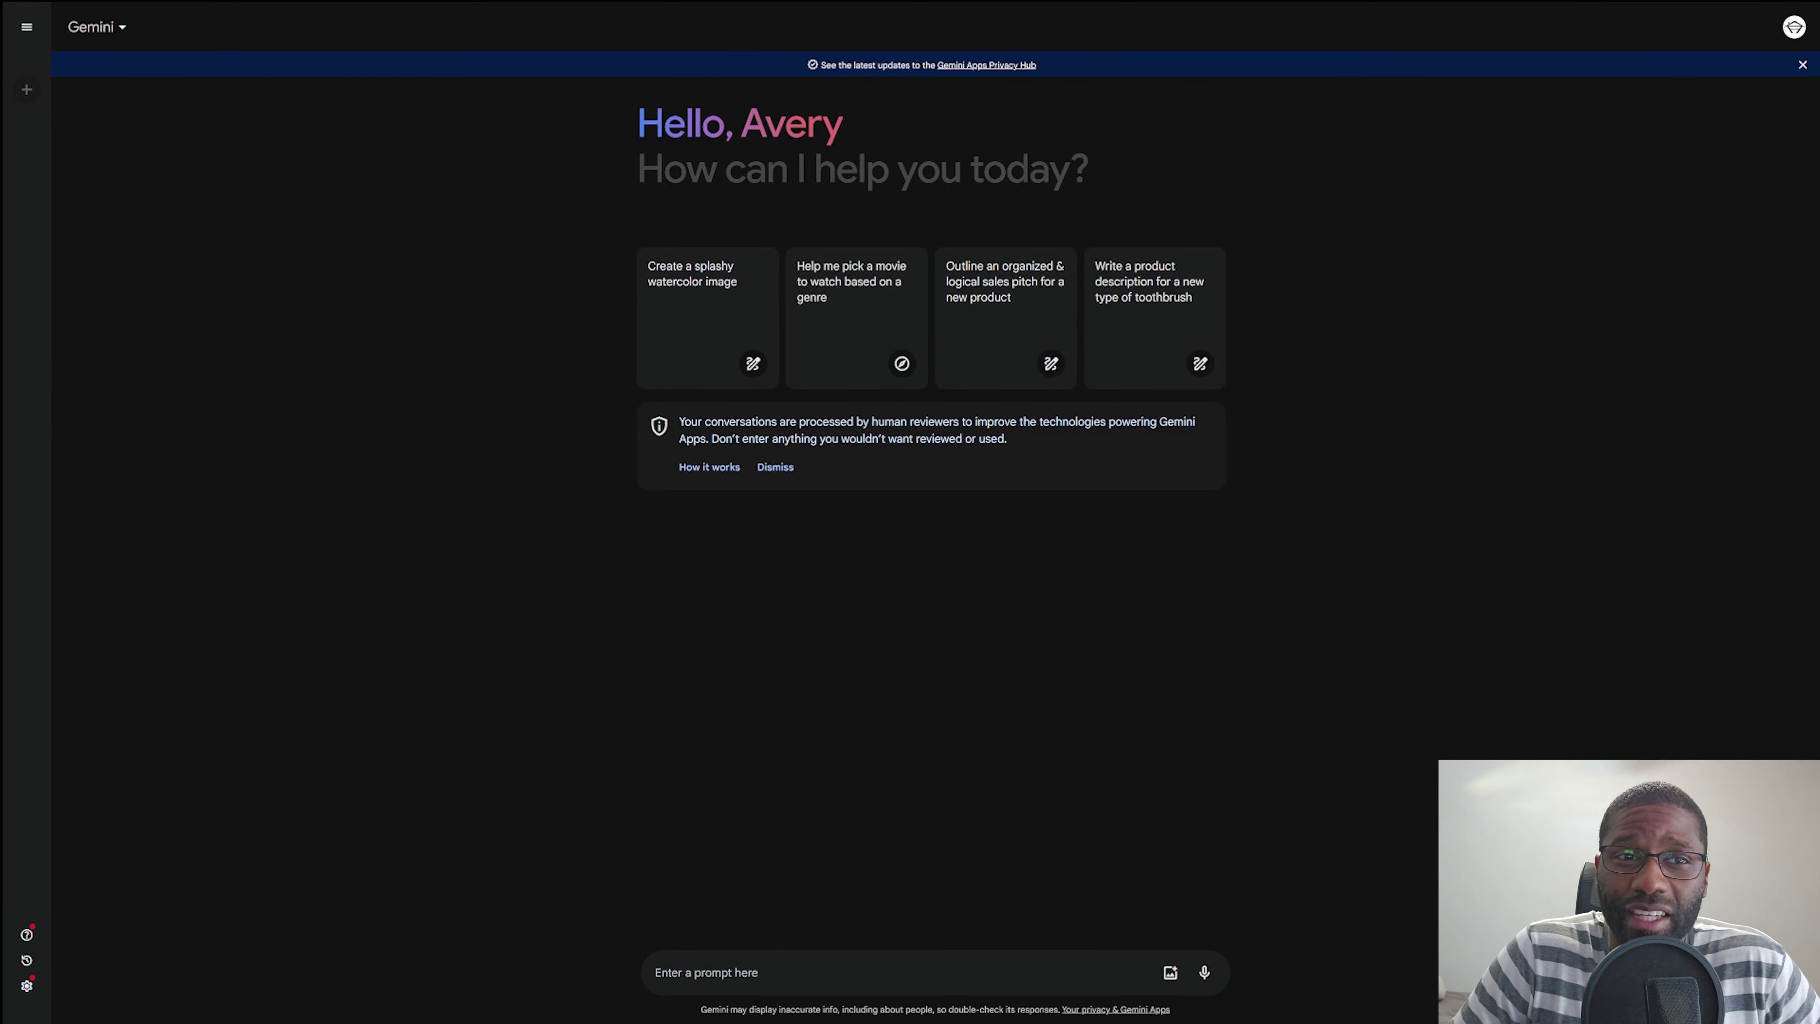
# Send Gemini the prompt "help me with writing a youtube title".
pyautogui.click(655, 972)
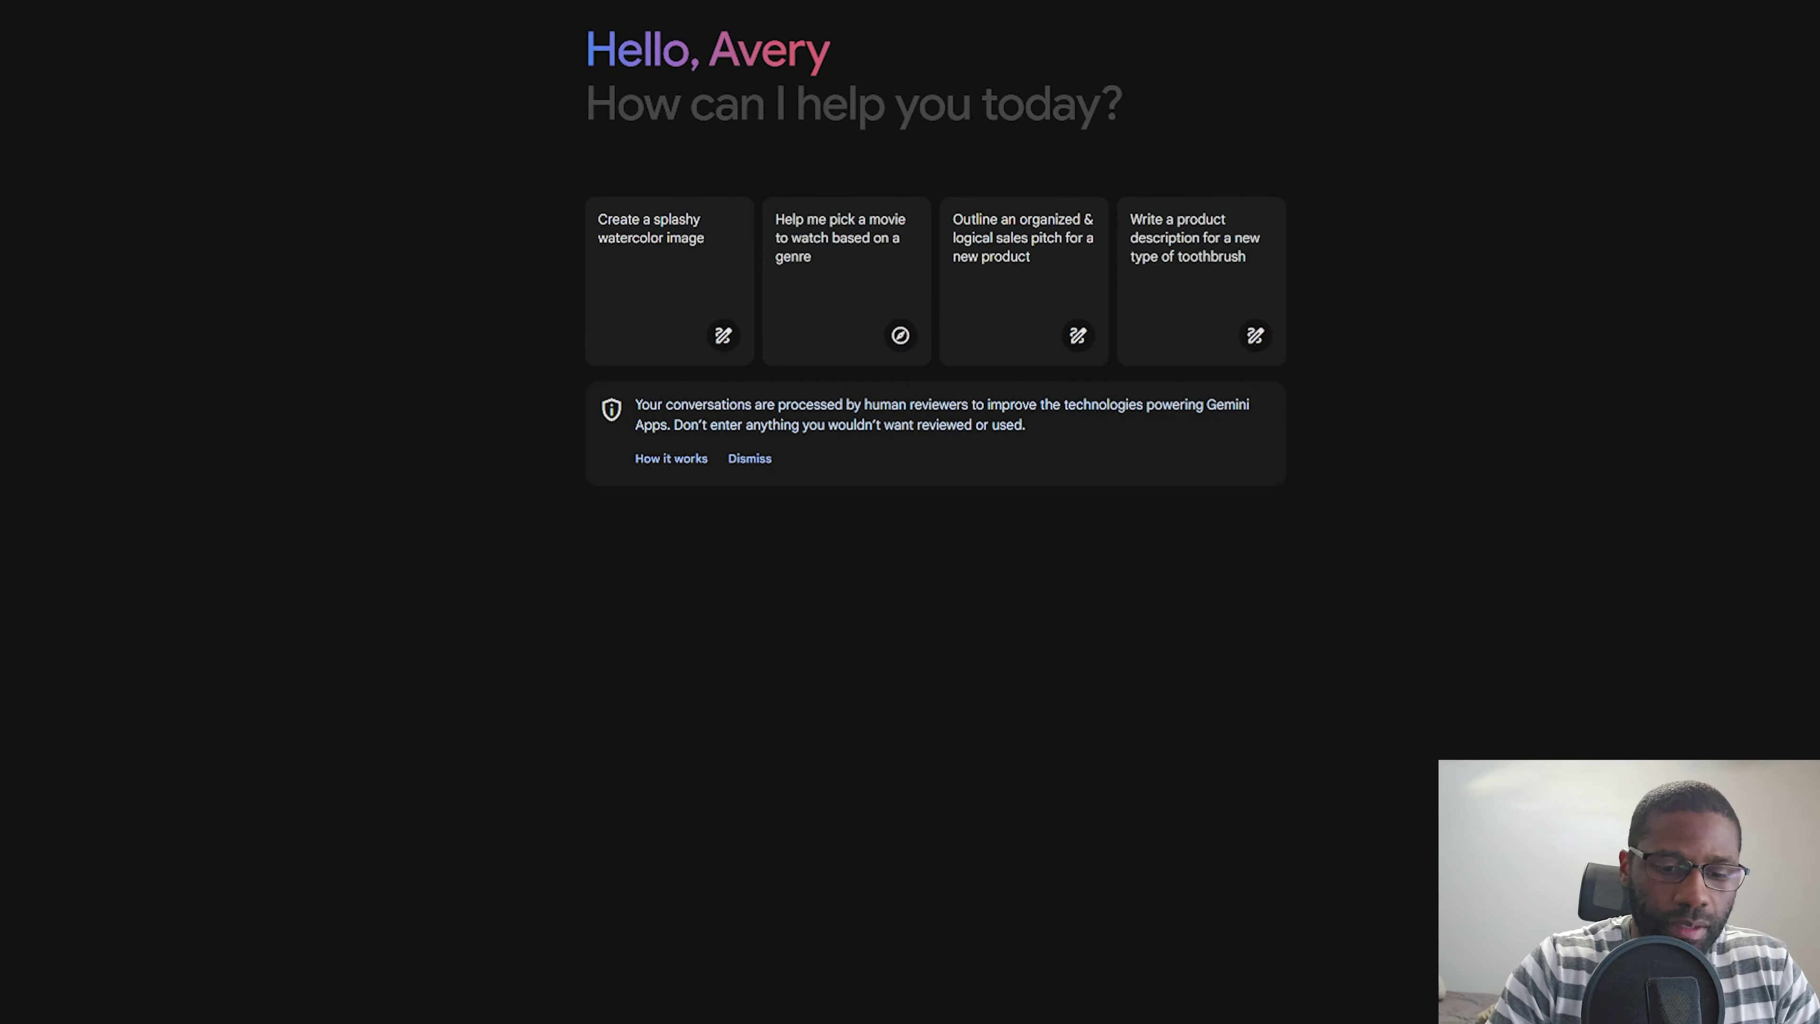
pyautogui.press('Return')
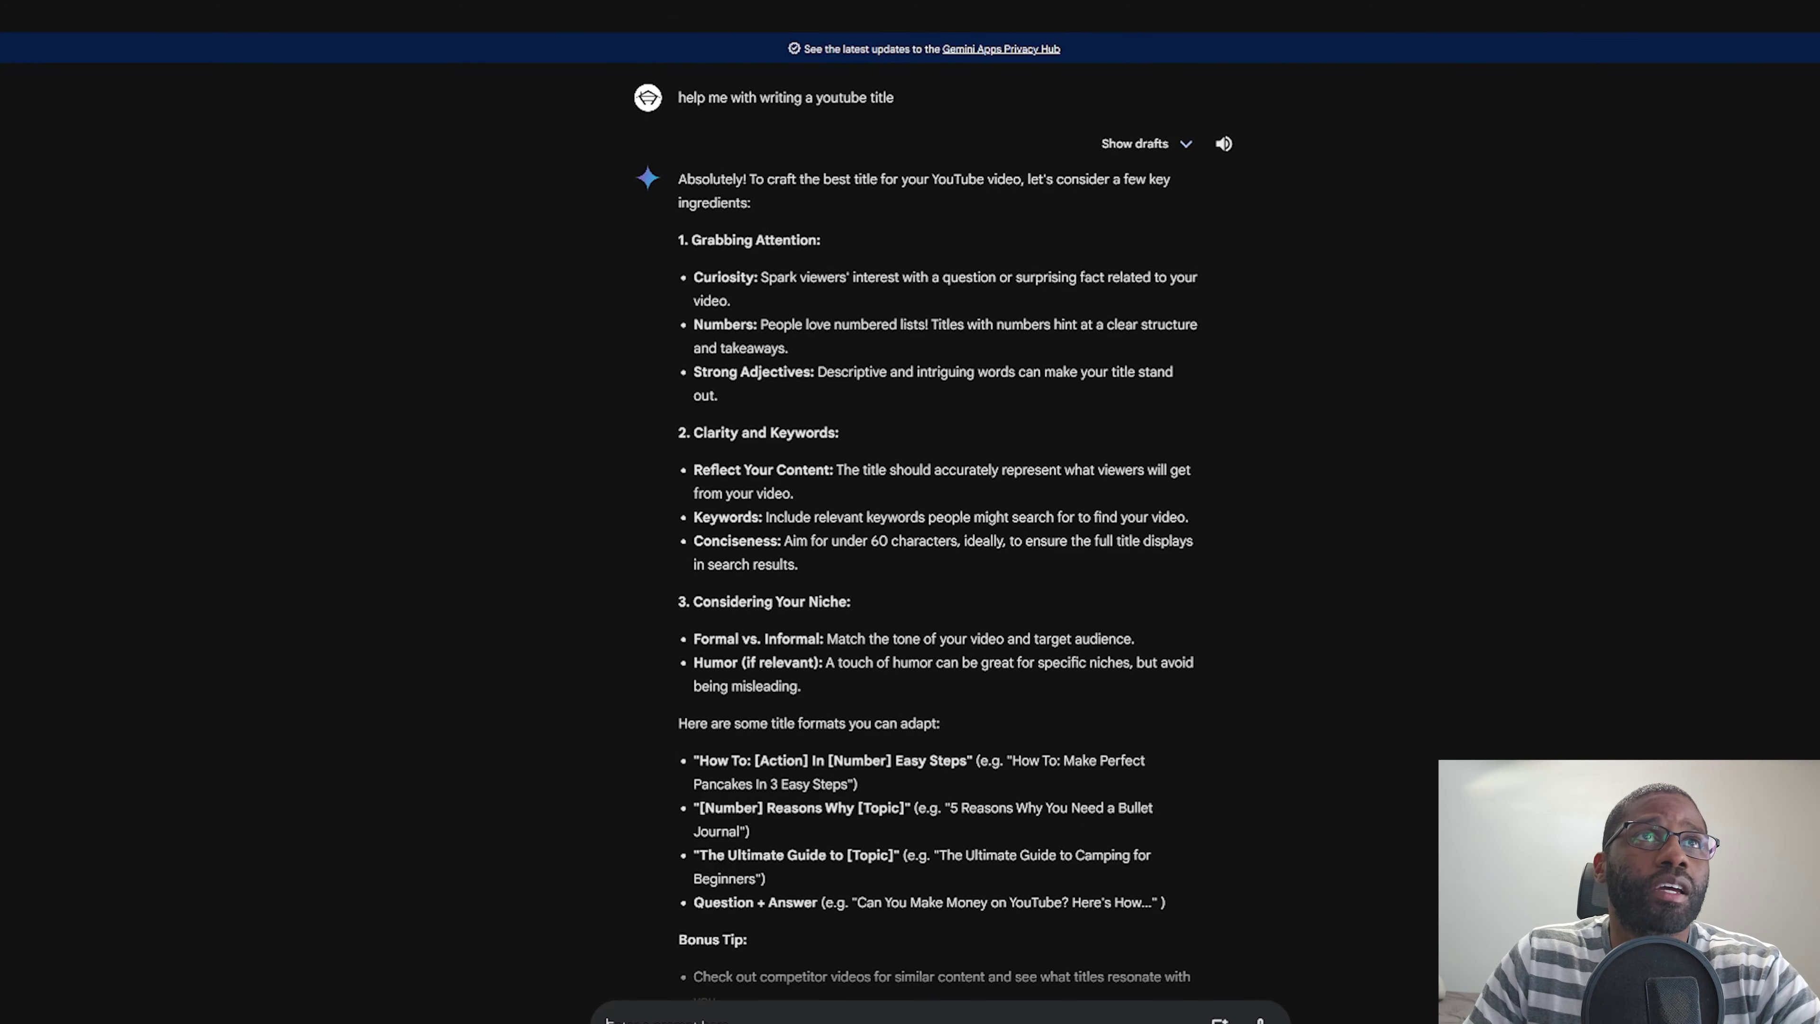
# Paste the question "What profanity does YouTube allow in your videos?" as the prompt and submit it.
pyautogui.rightClick(668, 1021)
pyautogui.click(724, 861)
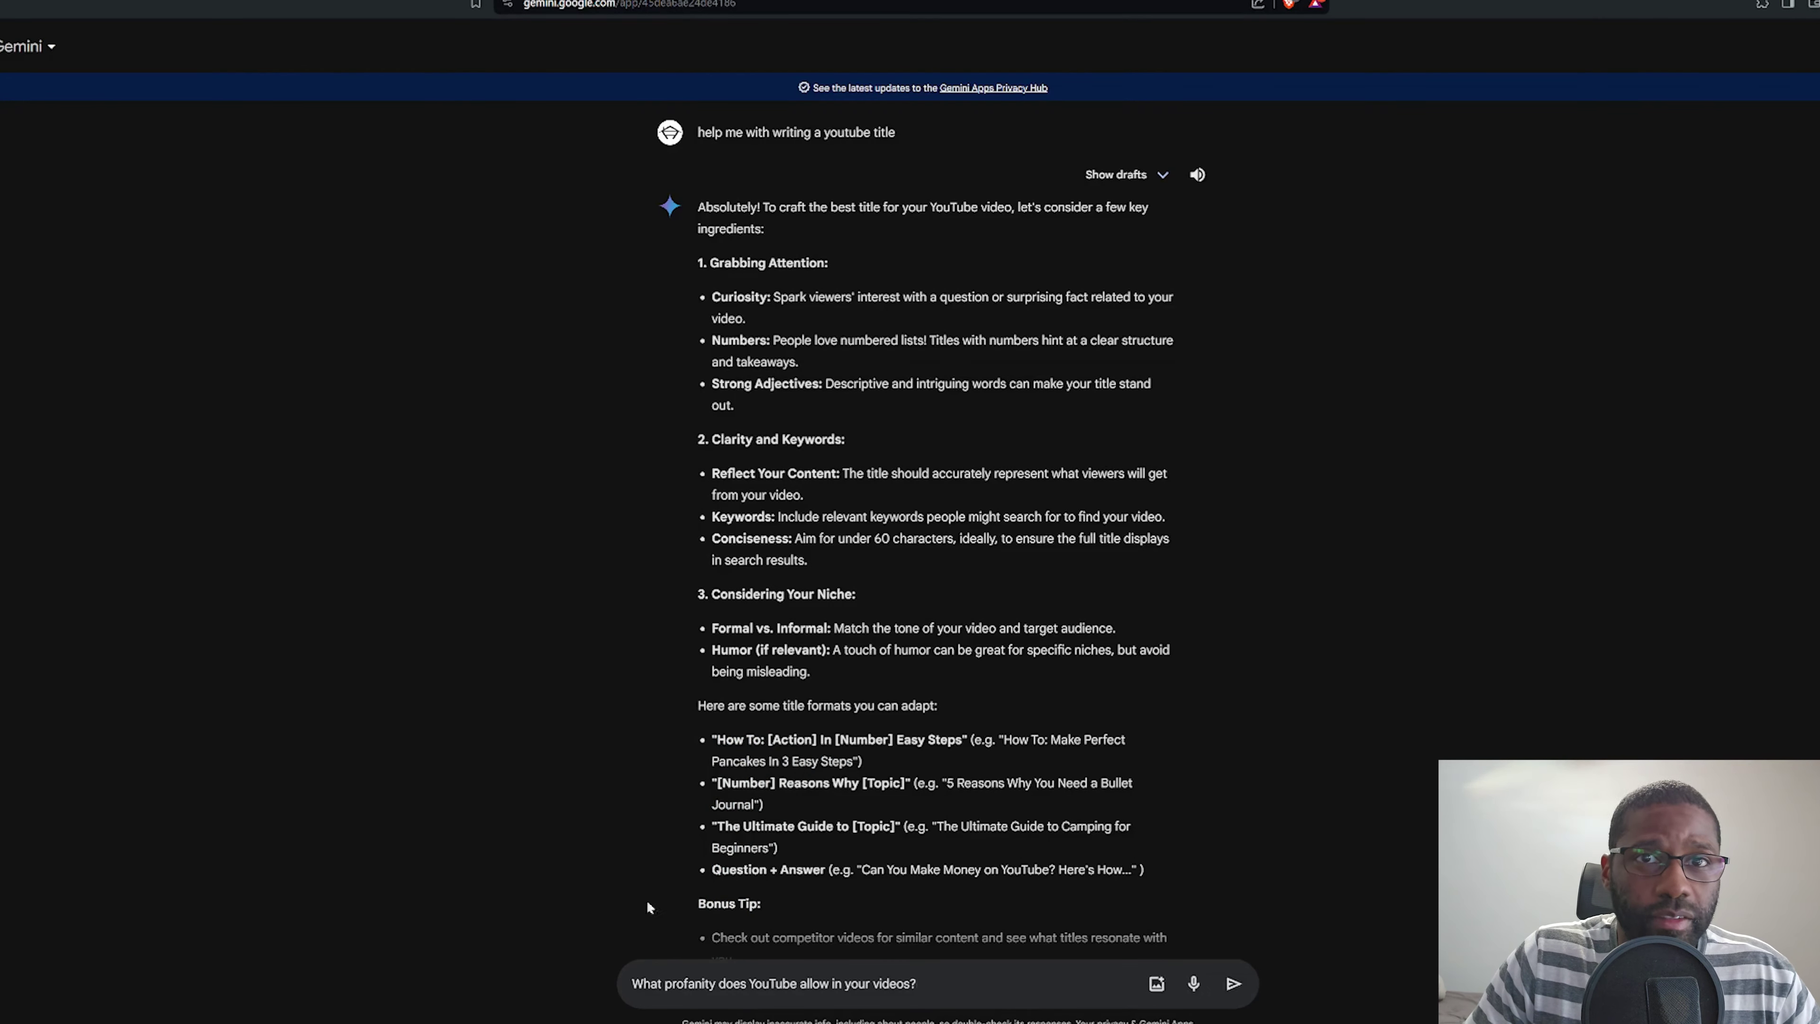
pyautogui.press('Return')
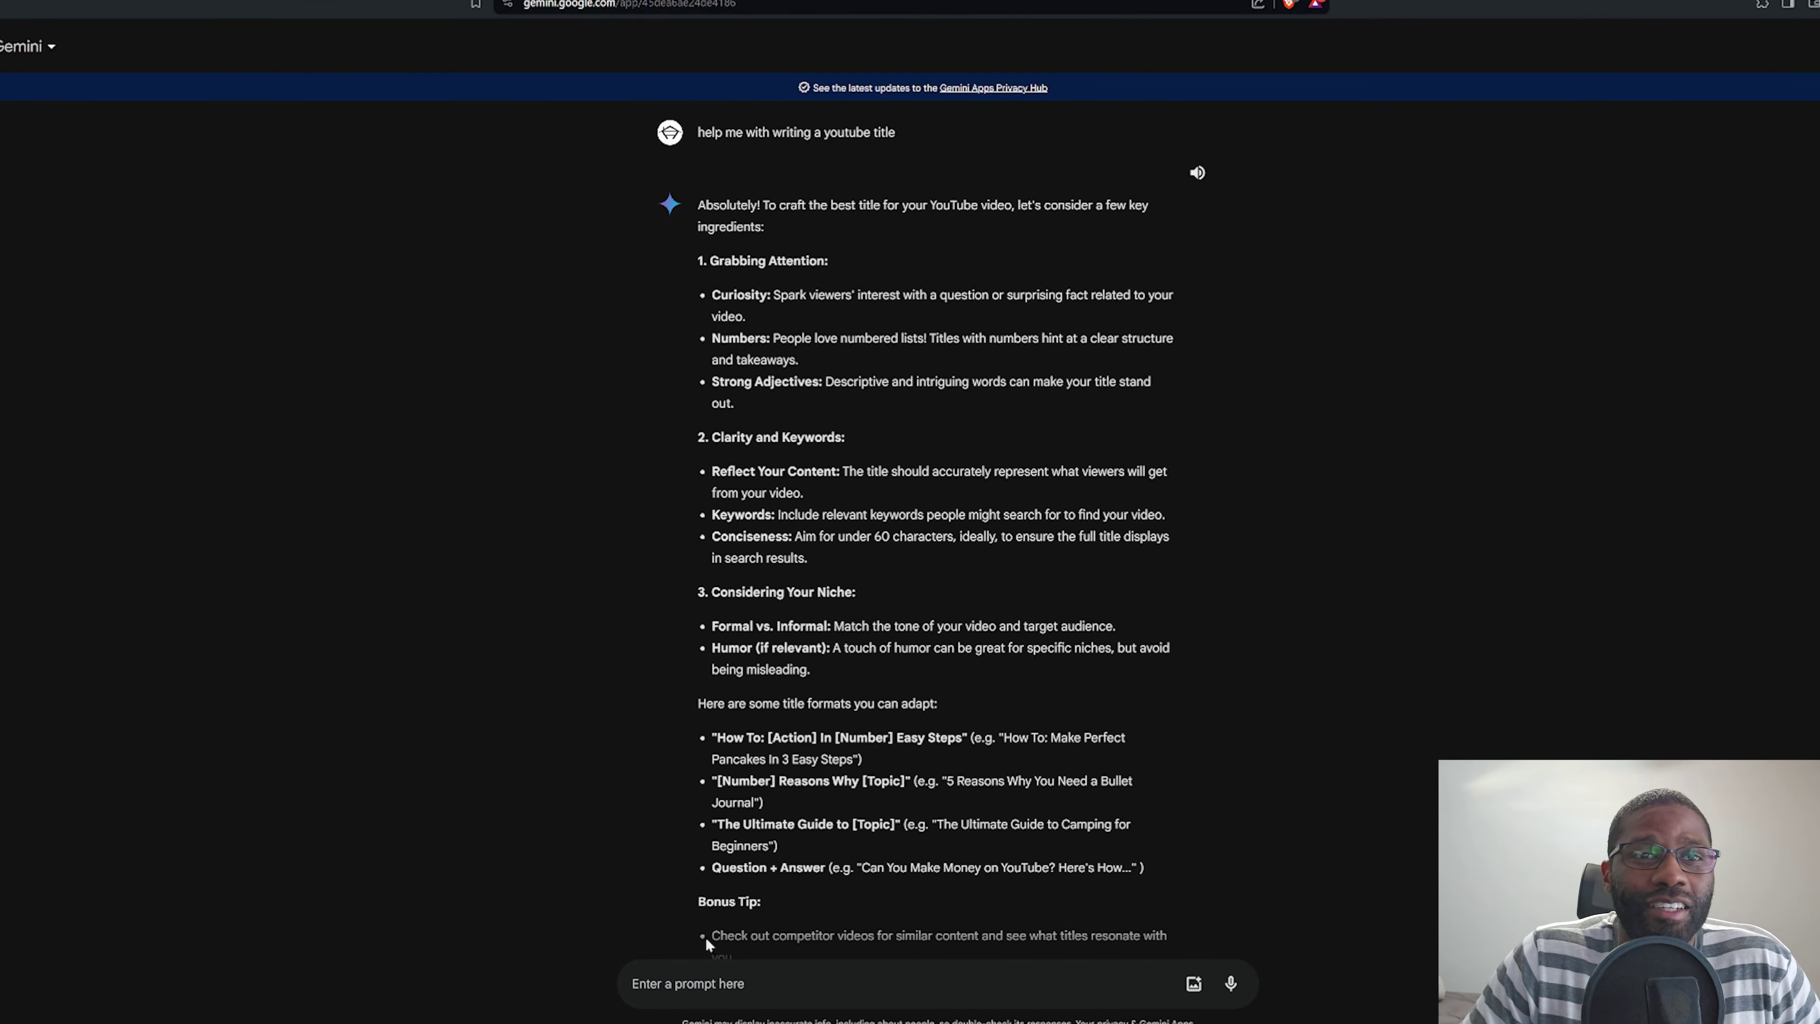
# Submit the prompt "help make youtube title about profanity in youtube videos", correcting the misspelled "youtube".
pyautogui.click(784, 999)
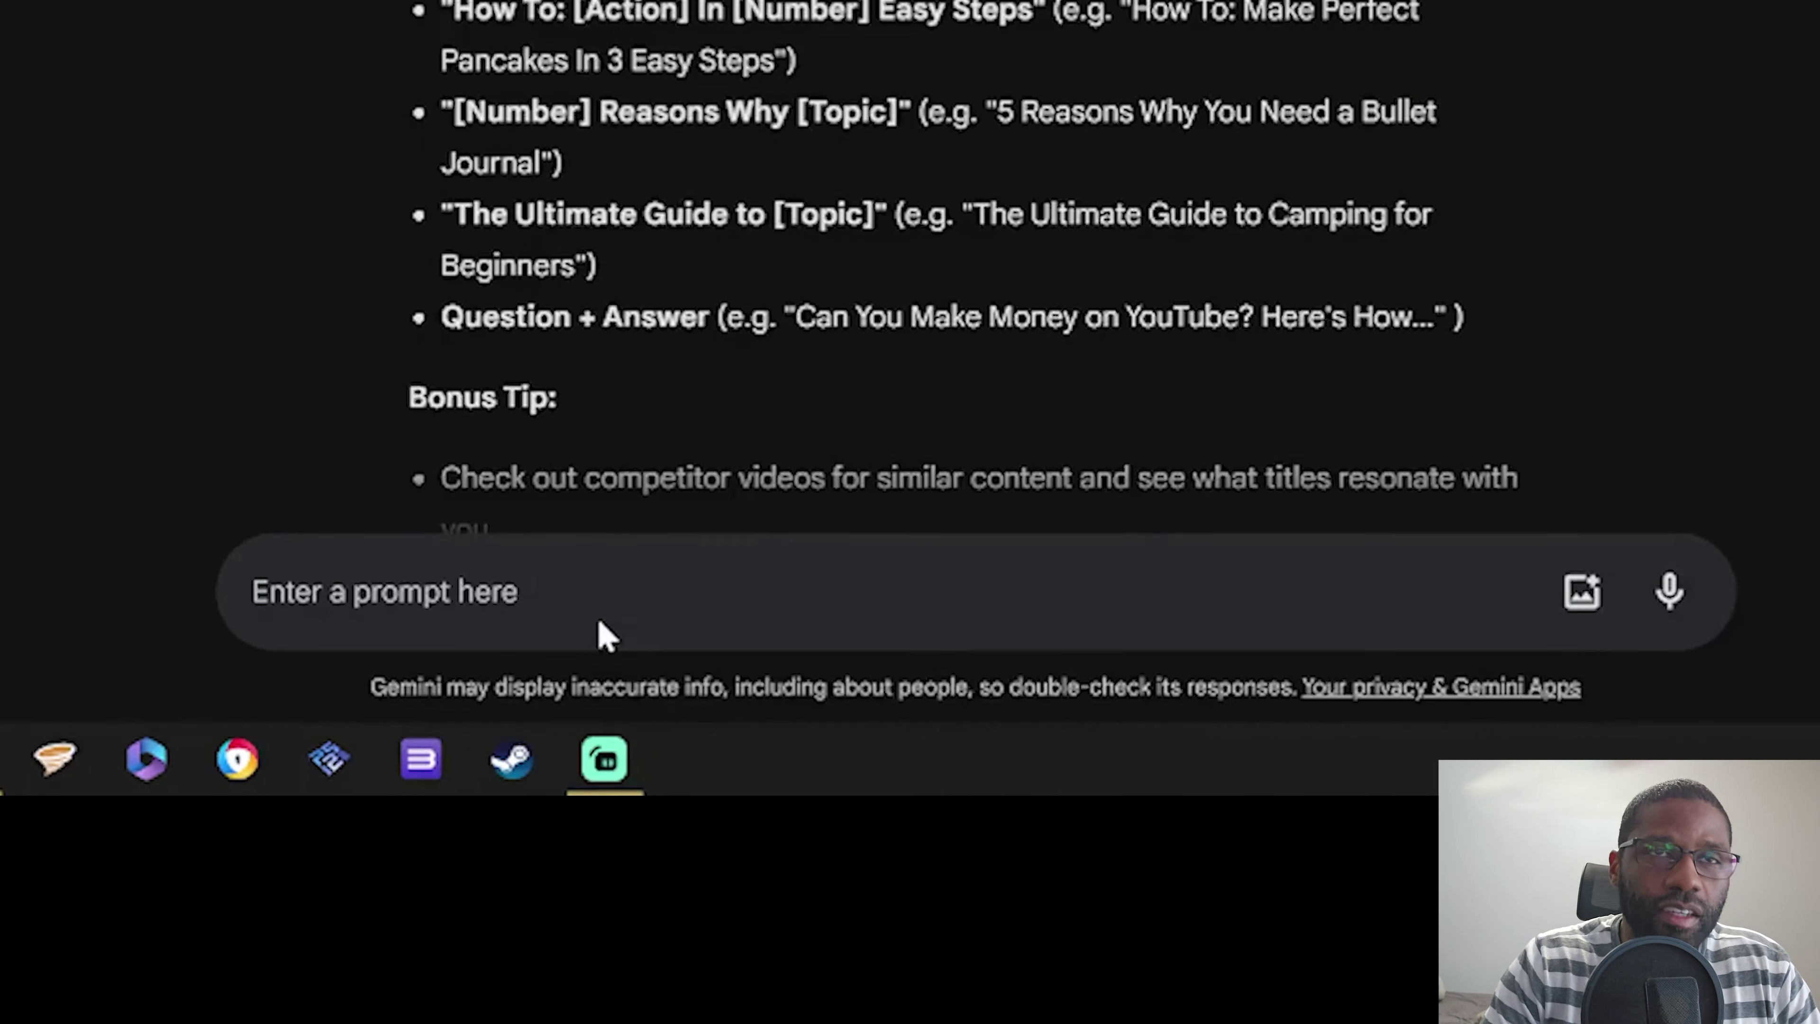
pyautogui.write('help make  youutbe title')
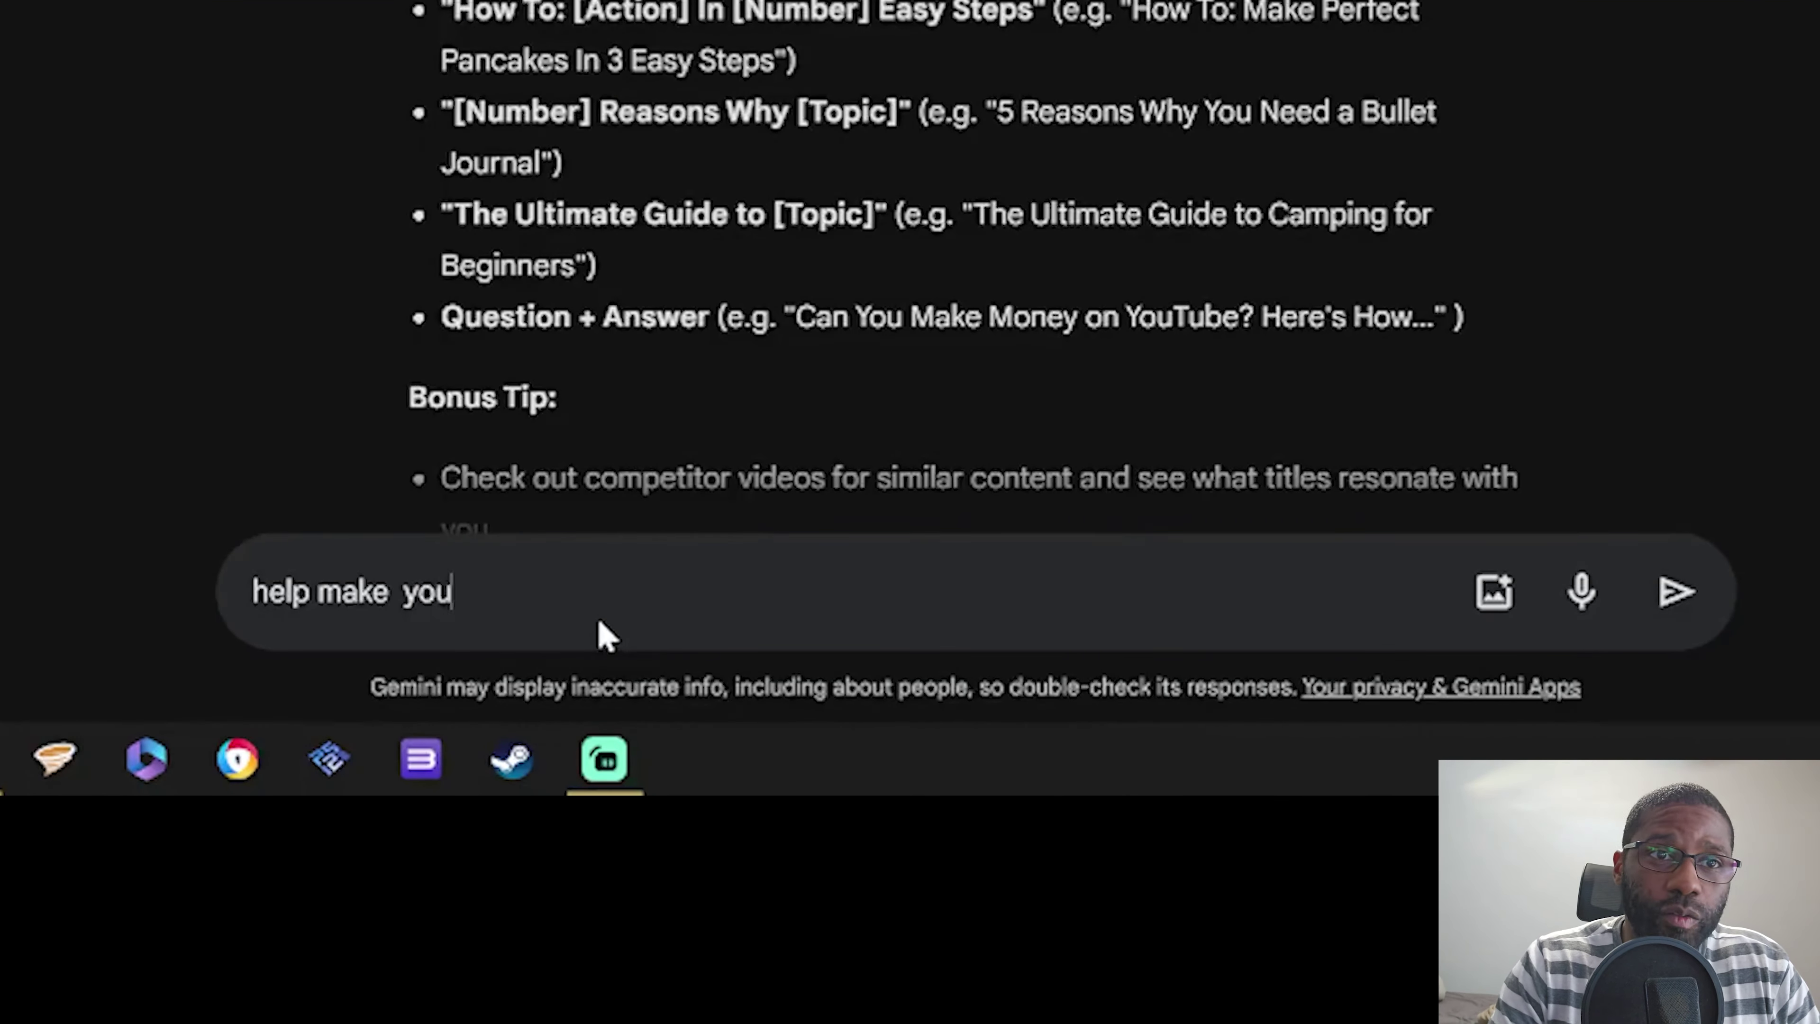
pyautogui.press('Left')
pyautogui.press('Left')
pyautogui.press('Left')
pyautogui.press('Left')
pyautogui.press('Left')
pyautogui.press('Left')
pyautogui.press('BackSpace')
pyautogui.press('Right')
pyautogui.write('u')
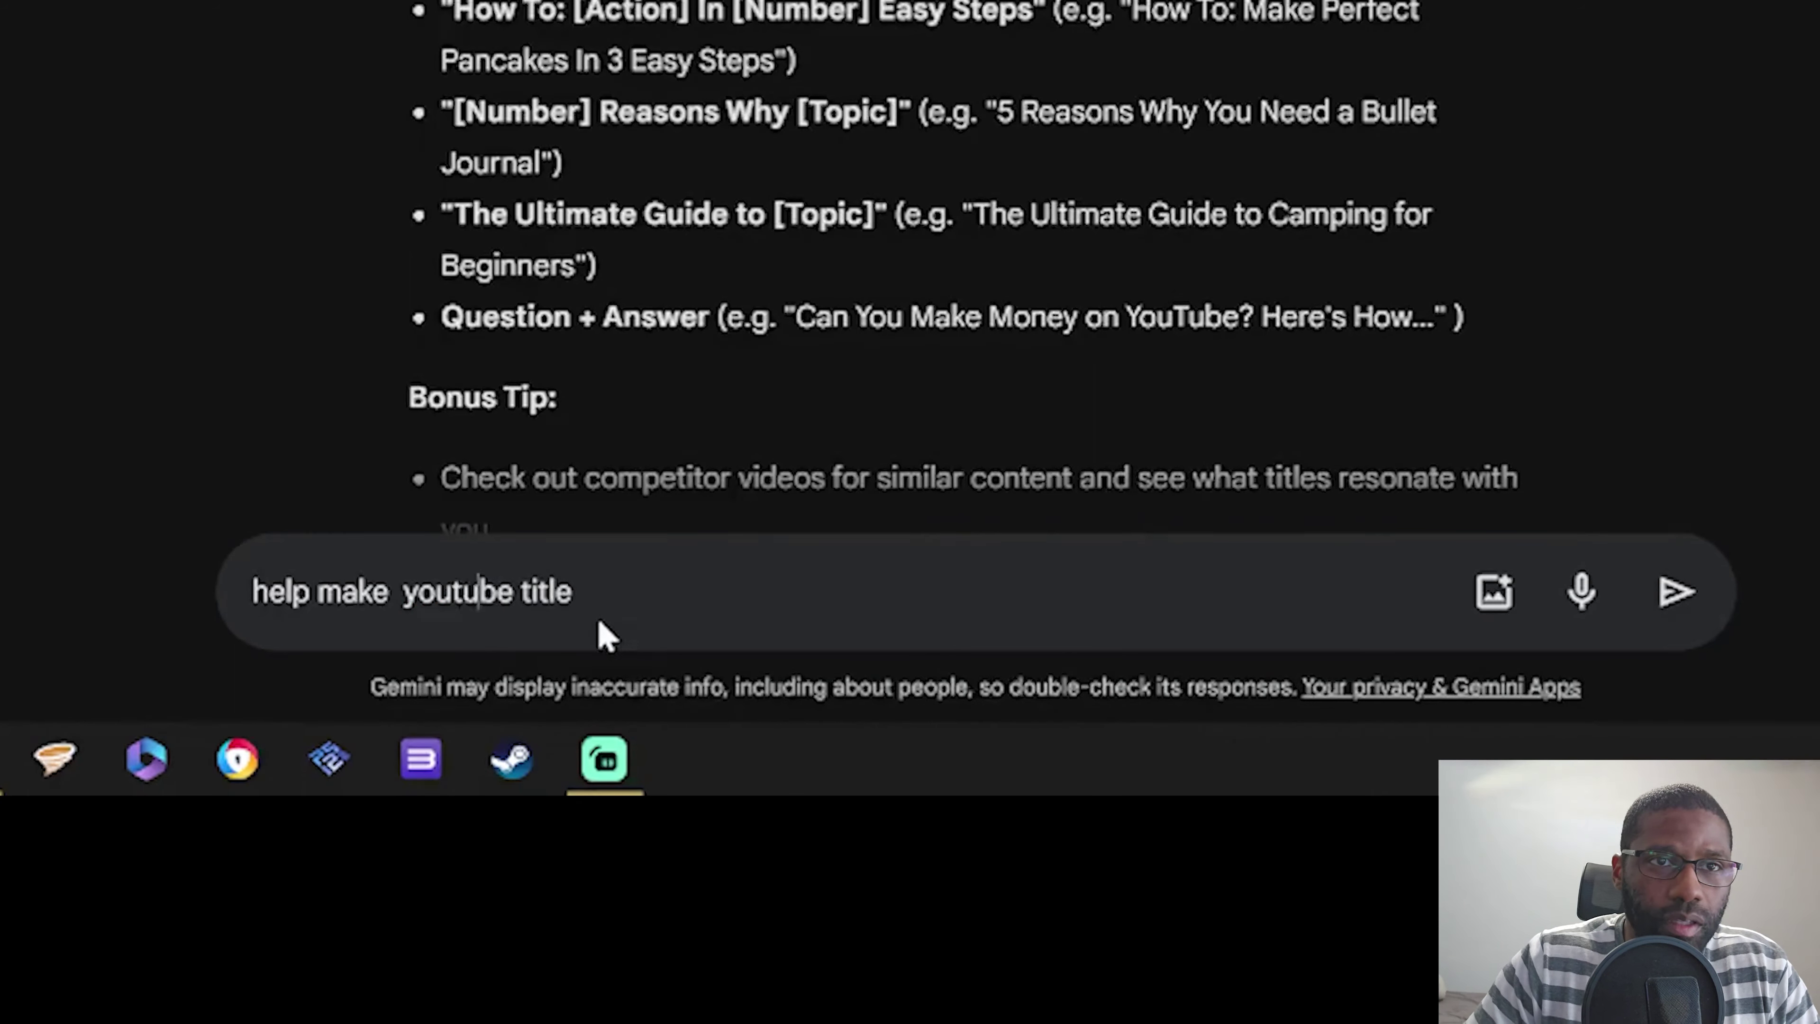
pyautogui.press('End')
pyautogui.write('about profanity in youtube vi')
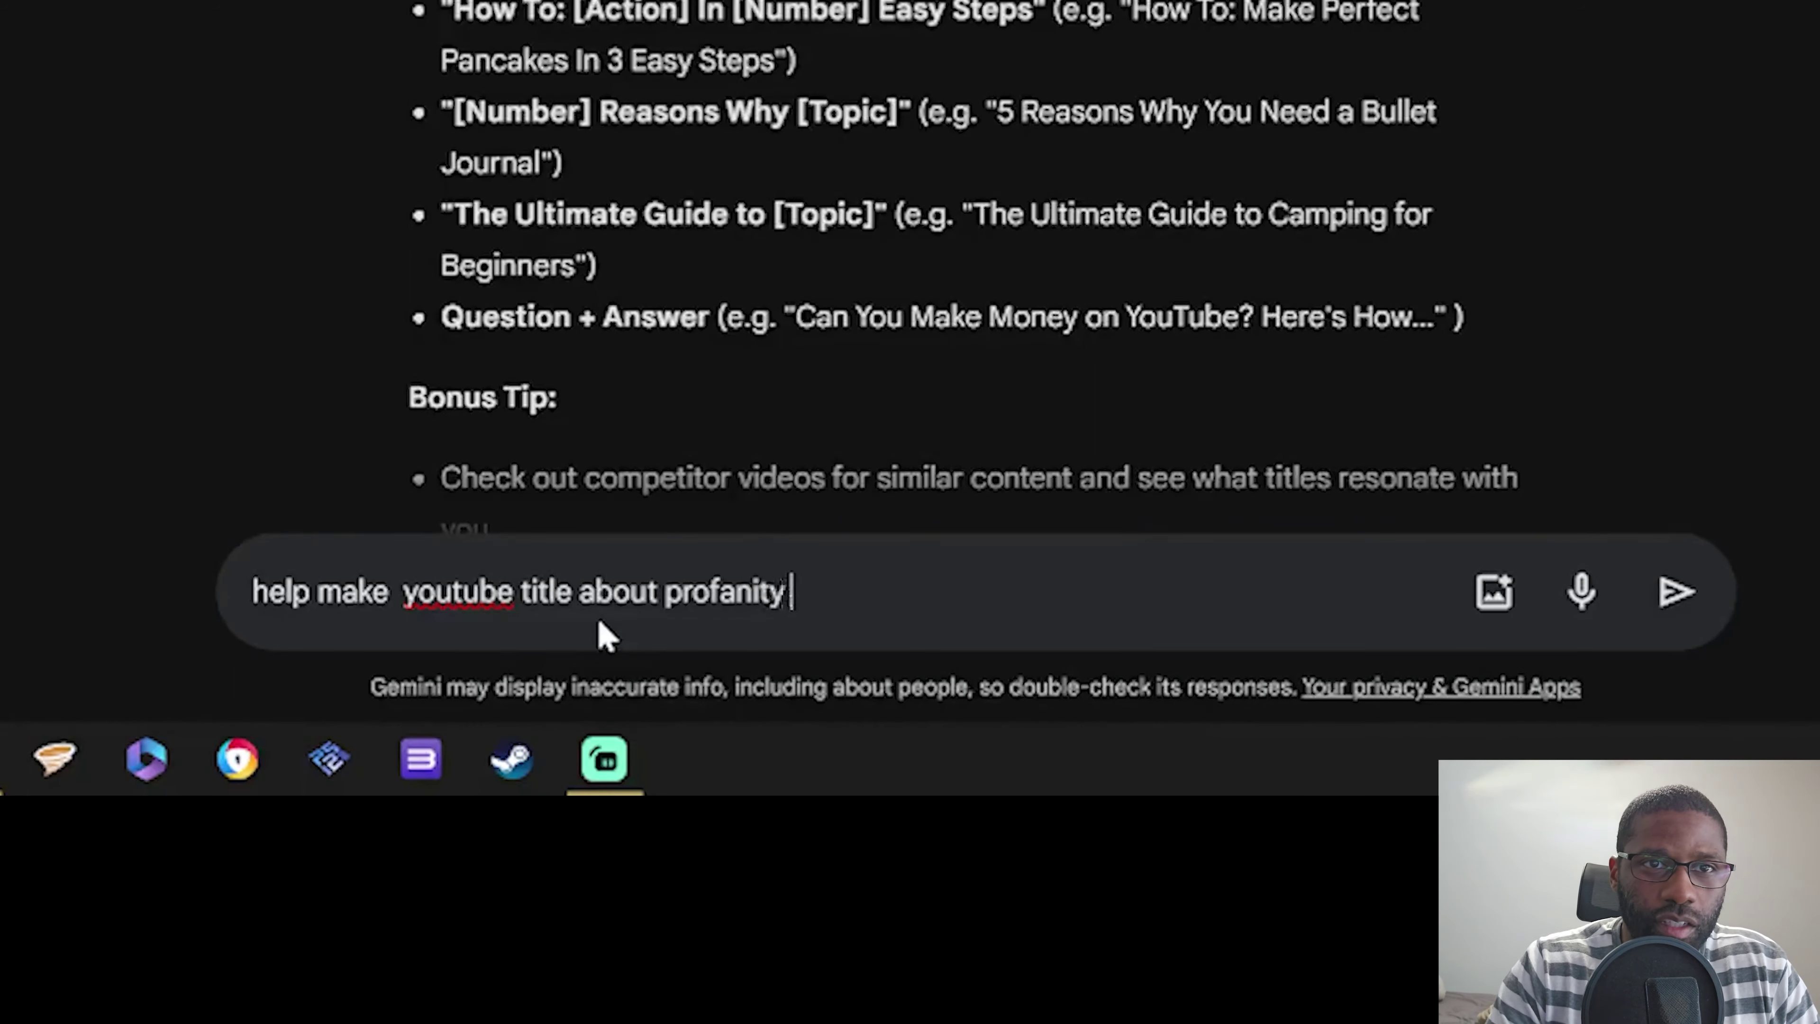
pyautogui.write('deos')
pyautogui.press('Return')
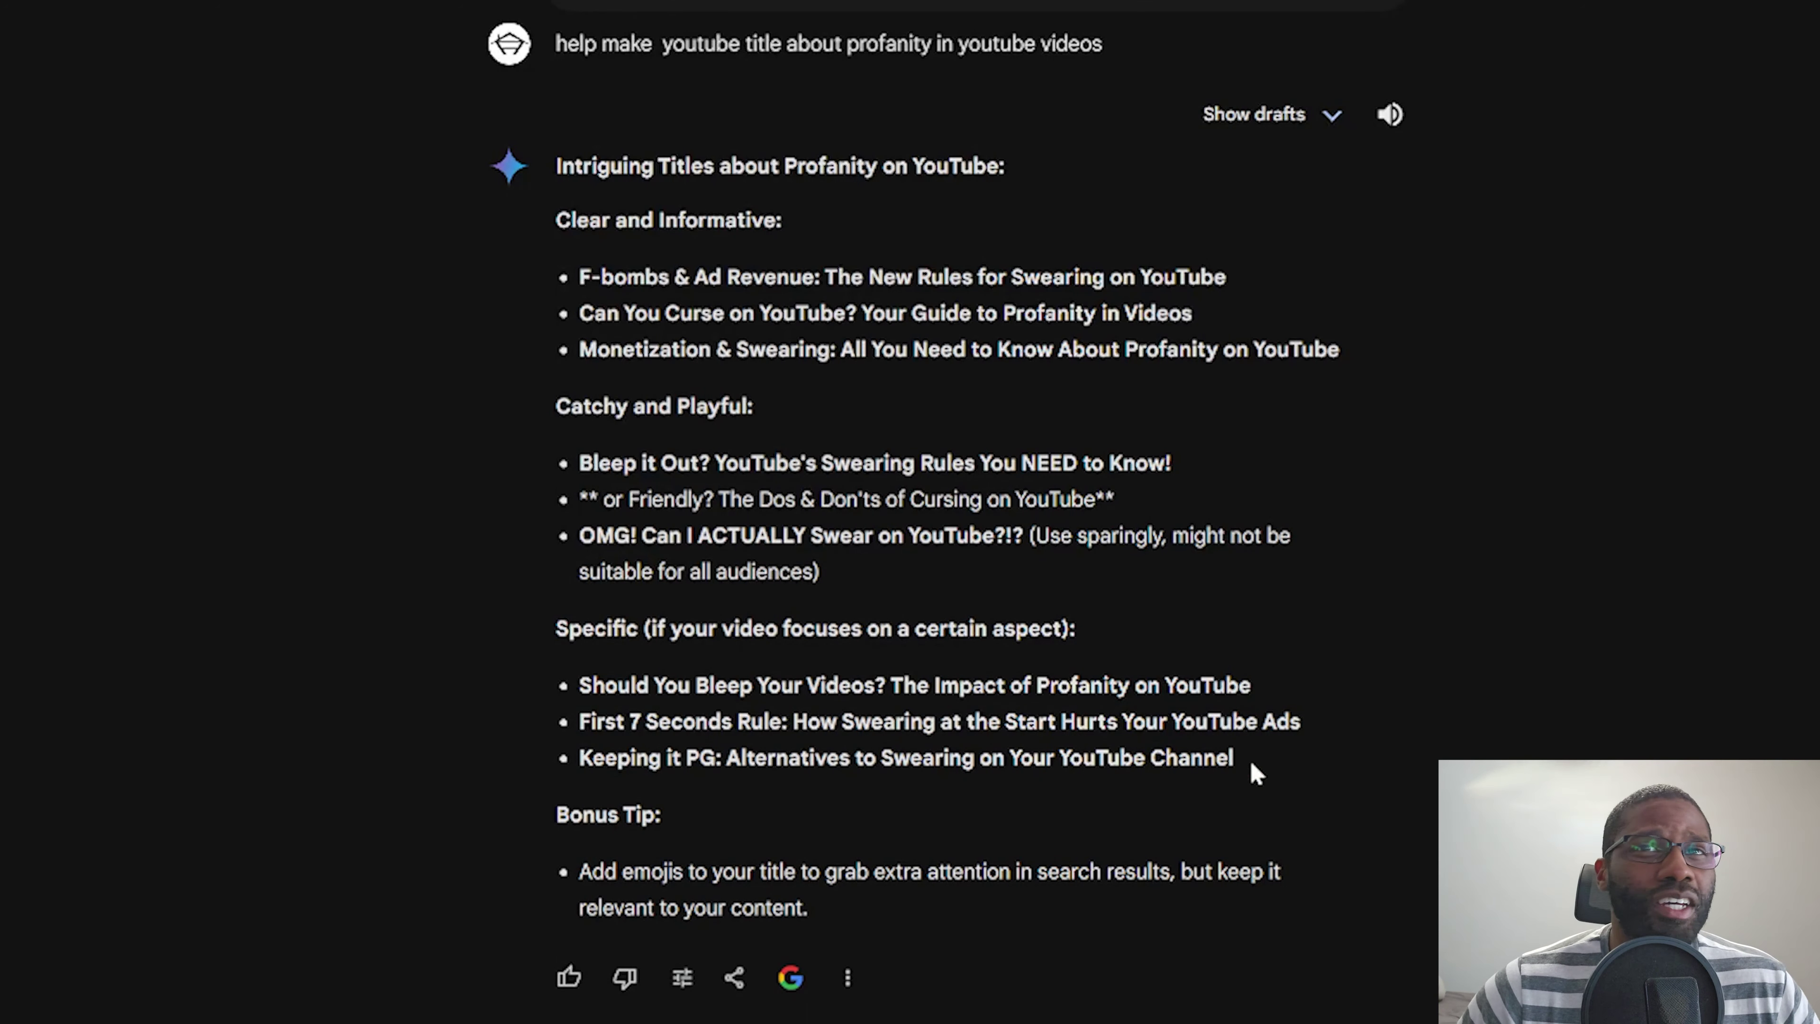
# Highlight the suggested "First 7 Seconds Rule" title and, back in Gemini from YouTube Studio, submit "help make youtube title for increasing engagement".
pyautogui.moveTo(1312, 724); pyautogui.dragTo(578, 723)
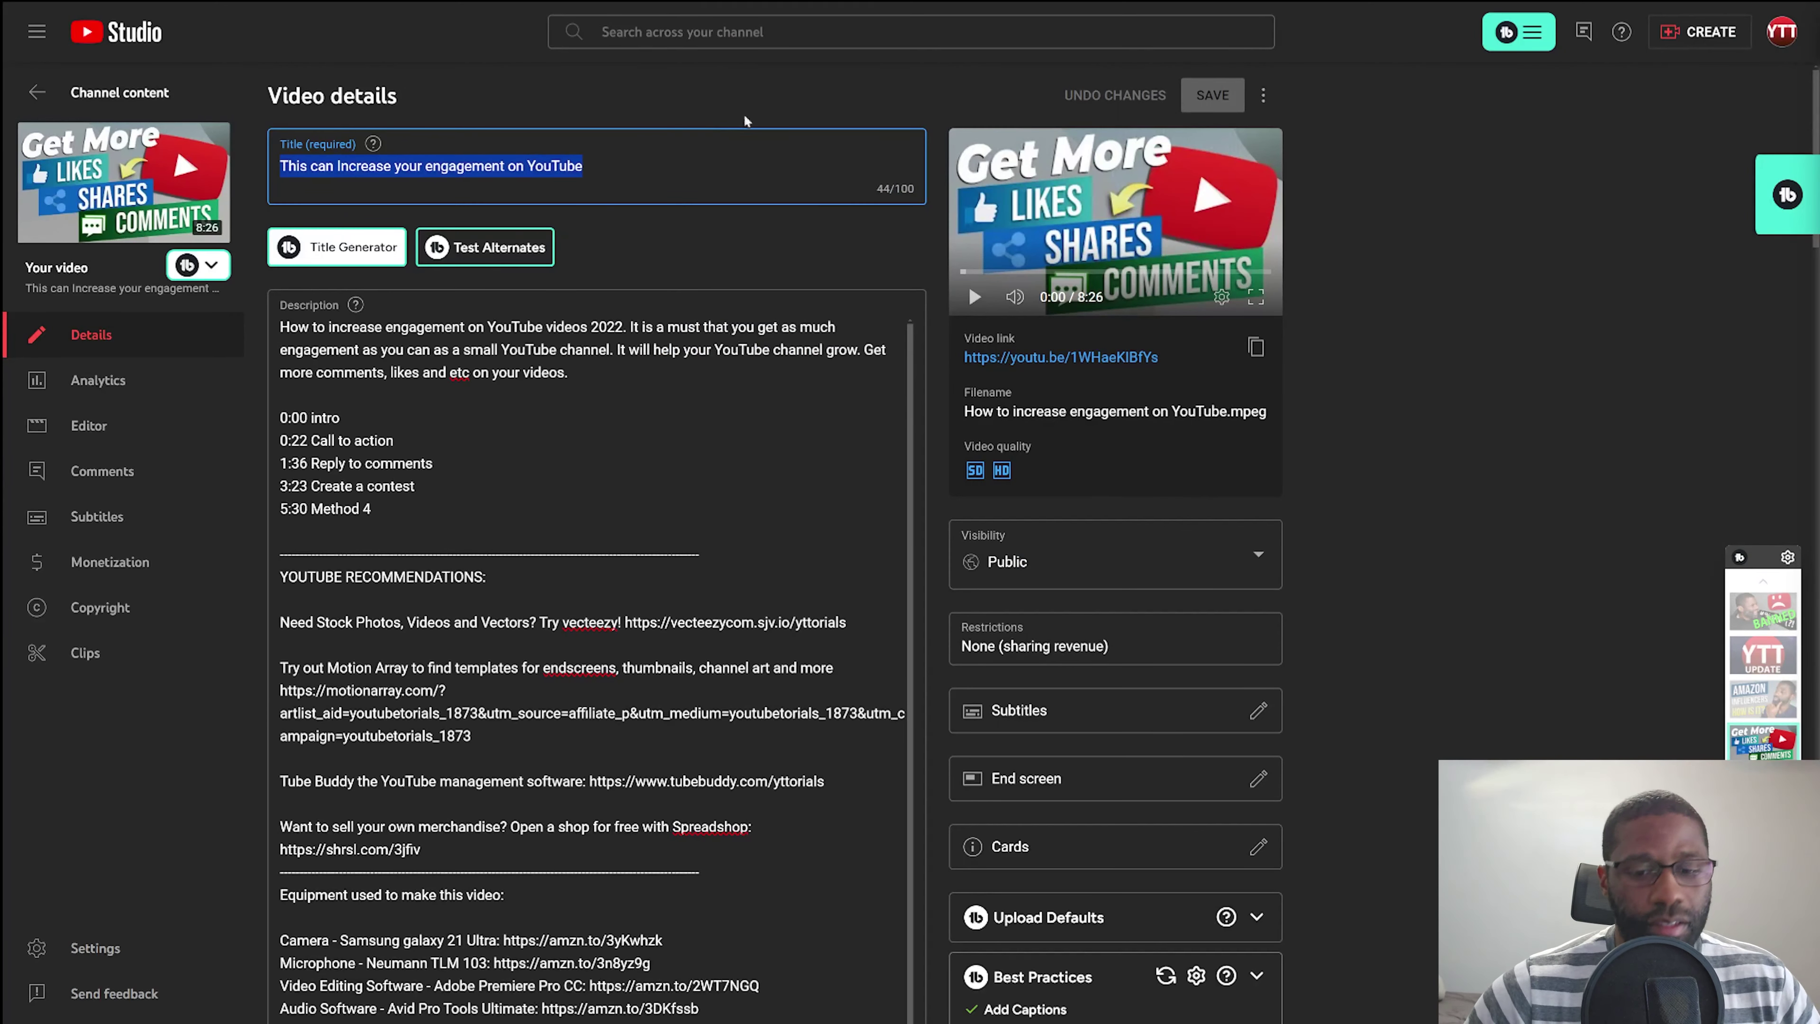
pyautogui.click(581, 14)
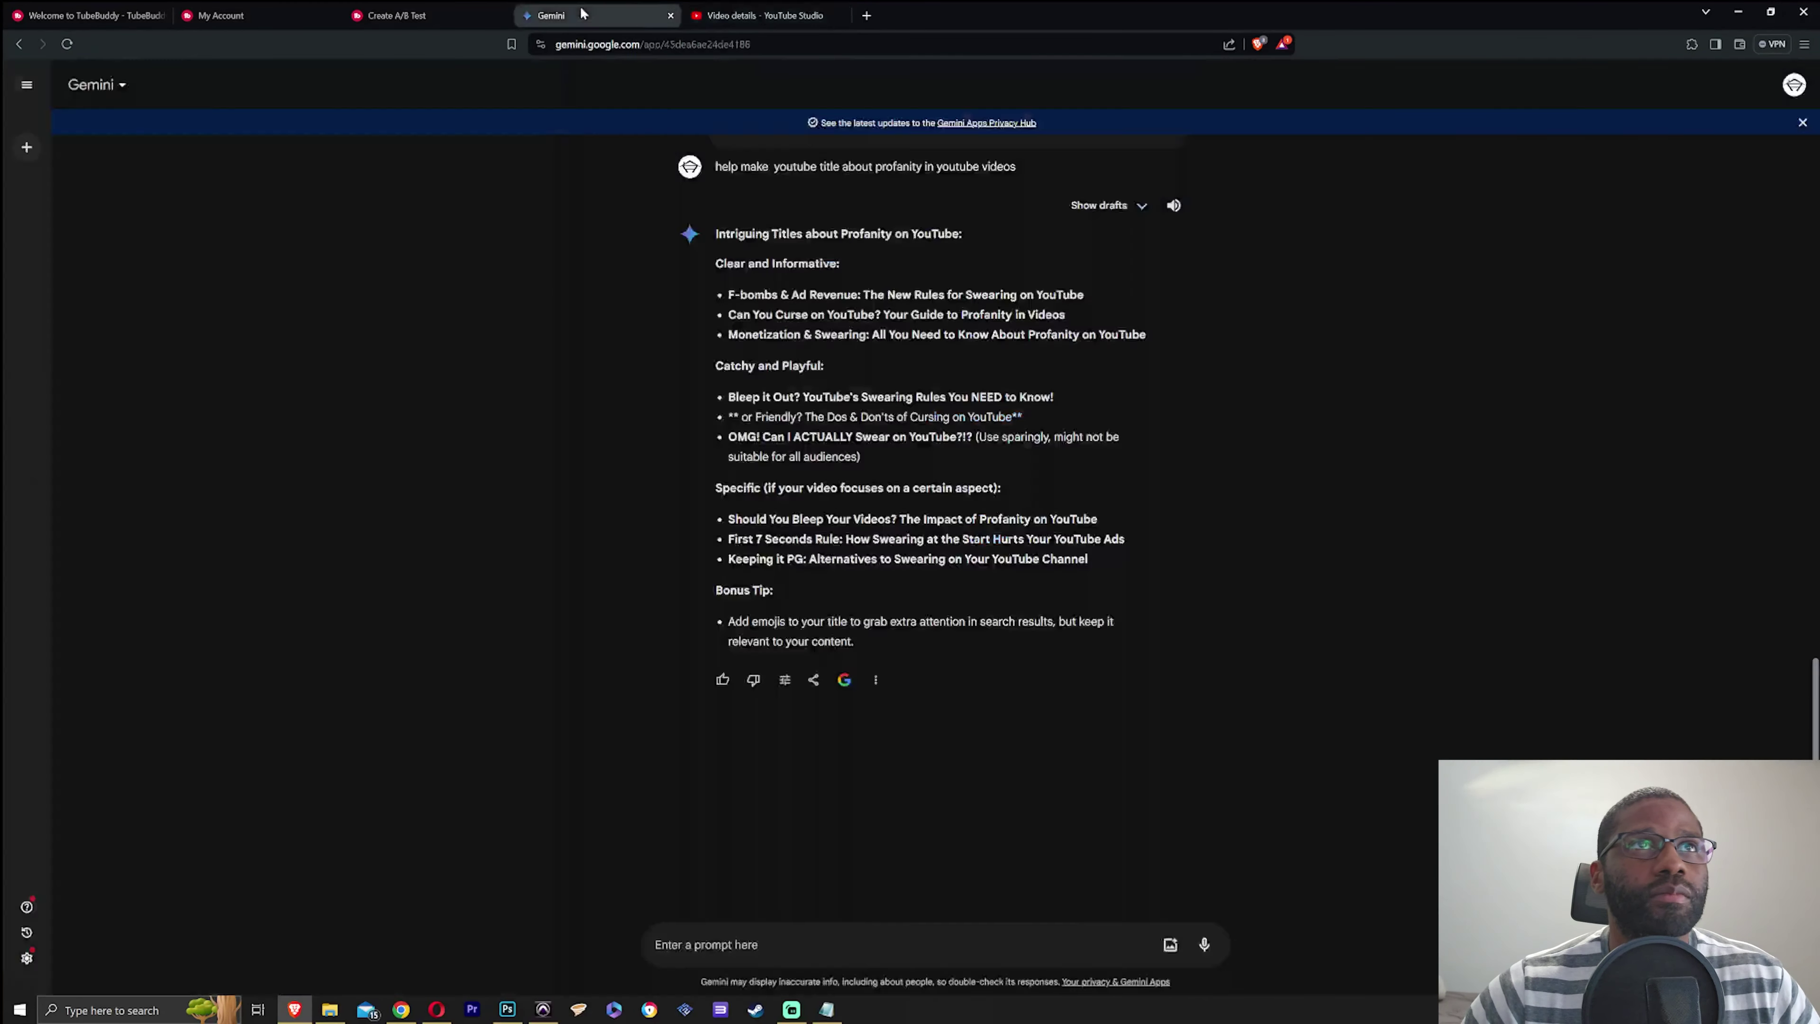
pyautogui.click(716, 944)
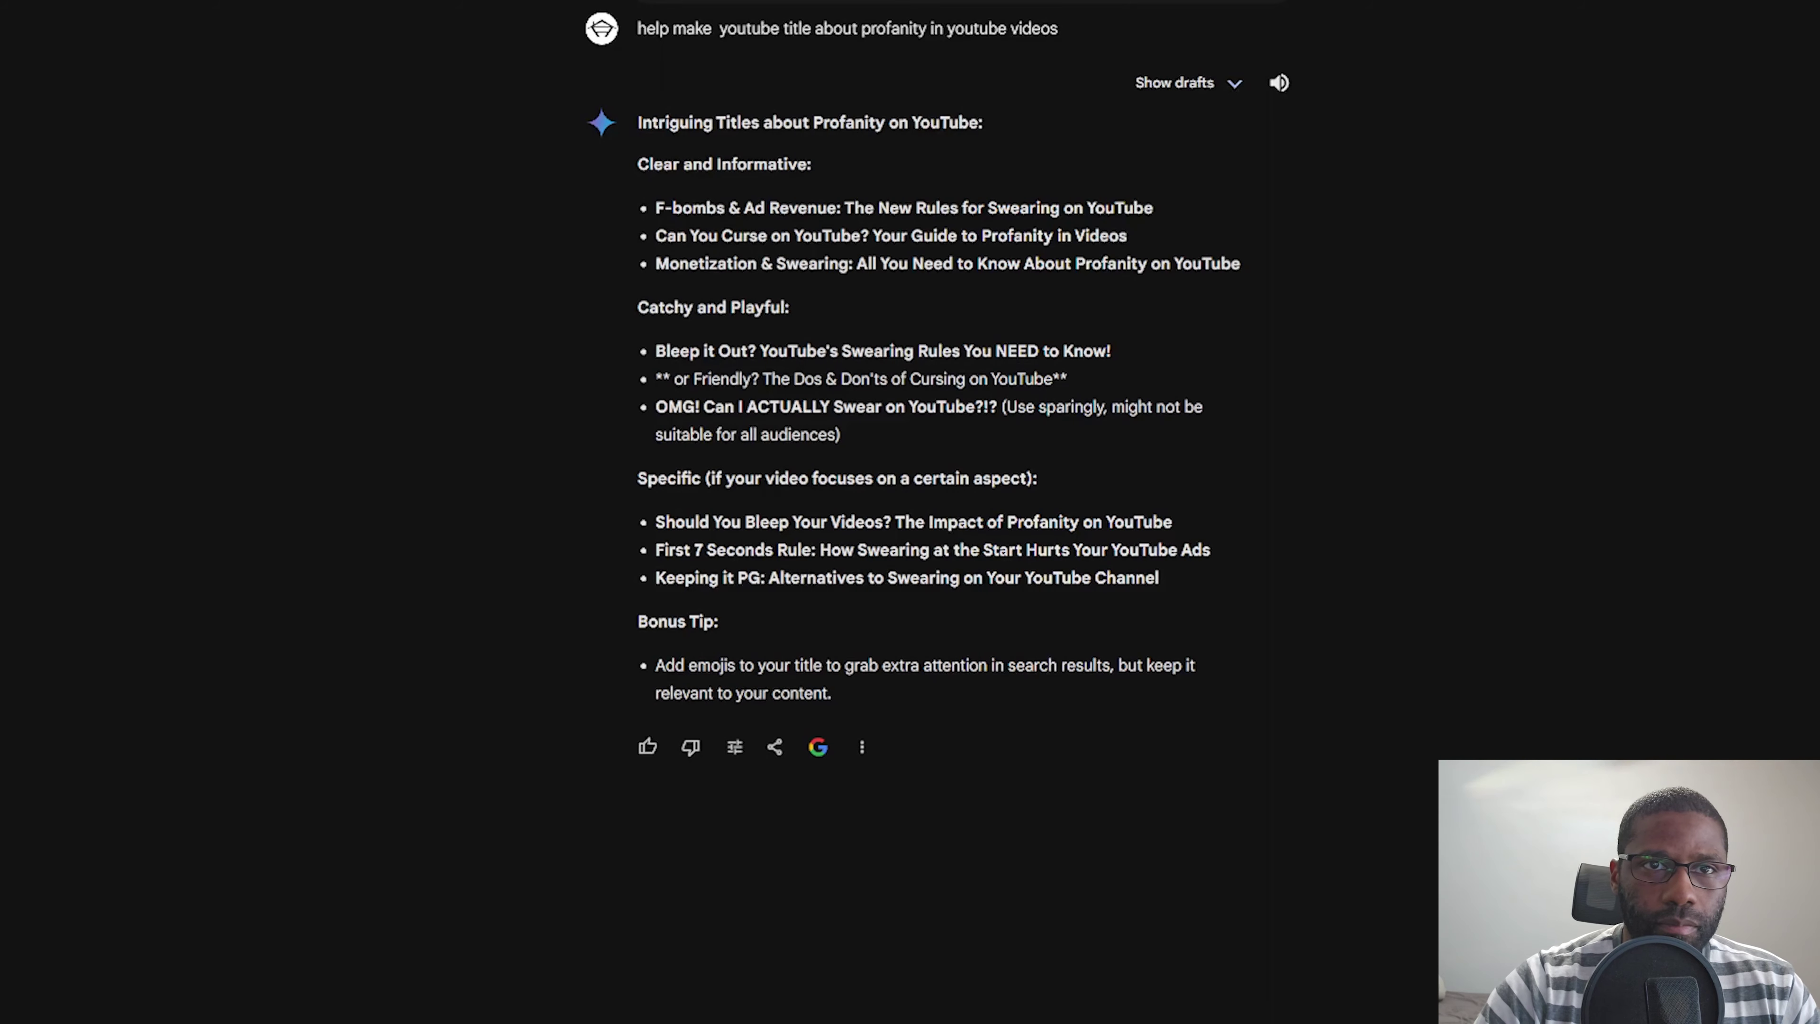
pyautogui.press('Return')
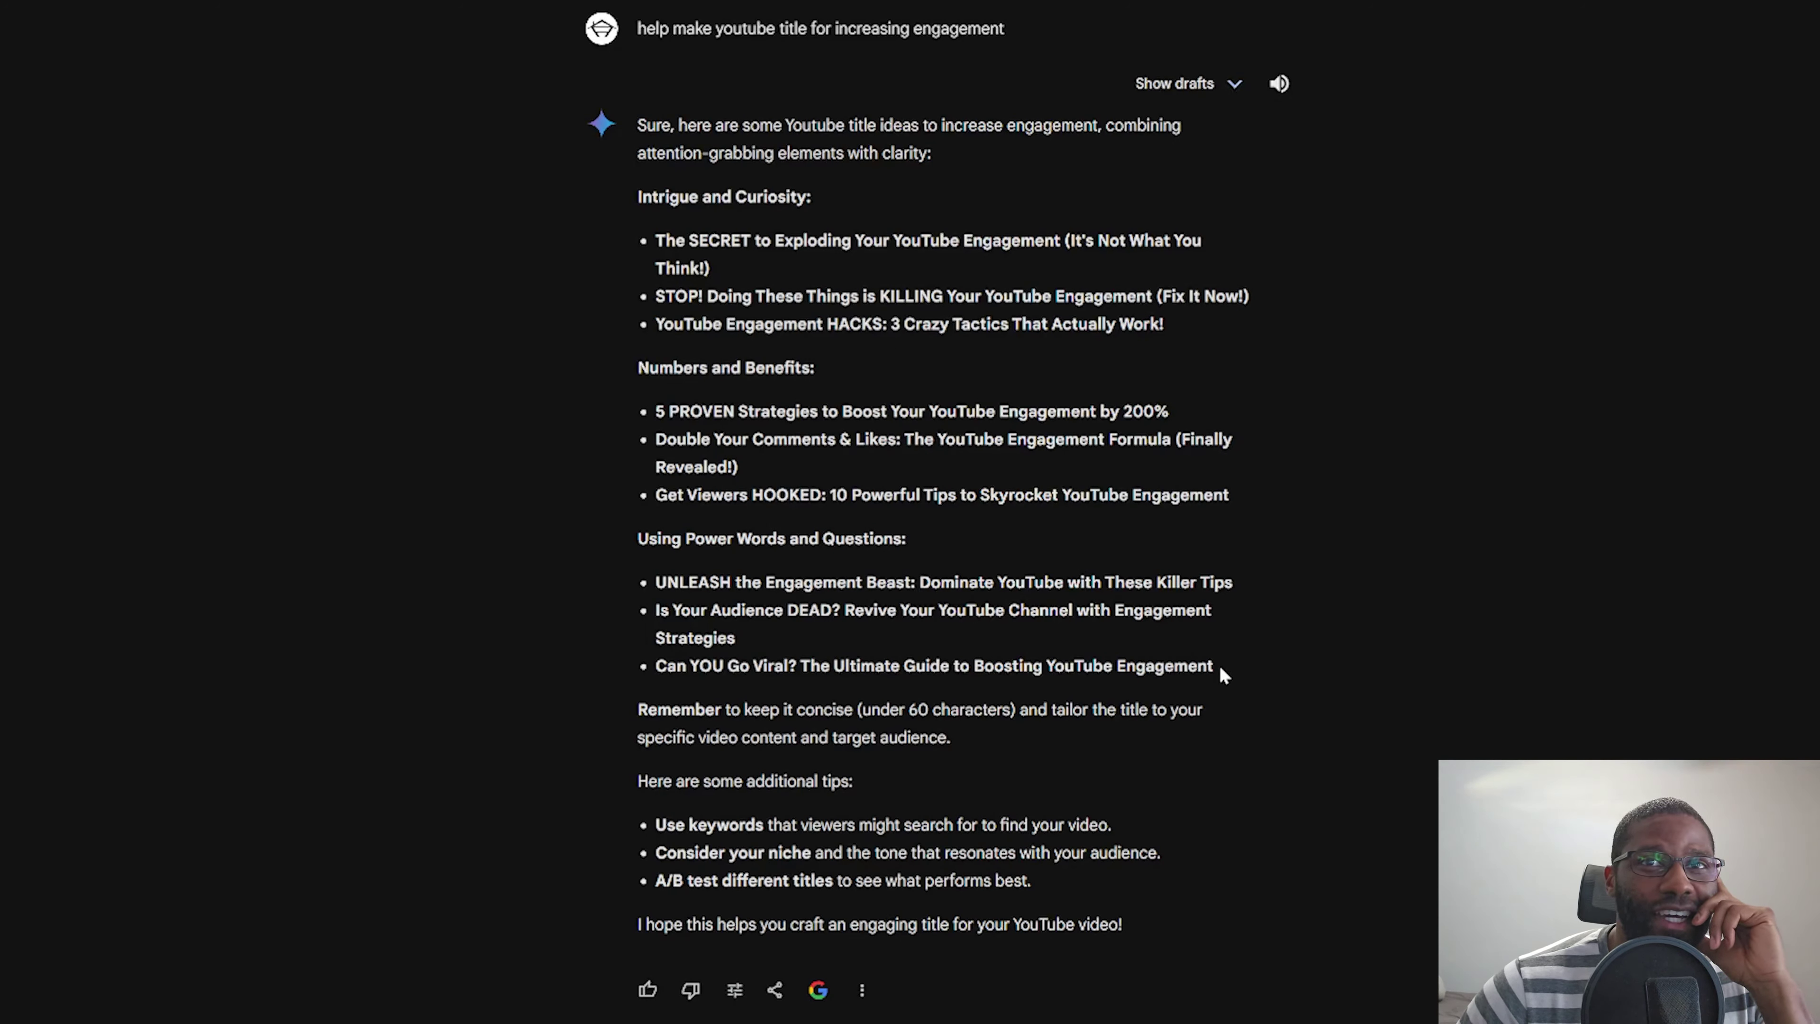
# Highlight the suggested "Can YOU Go Viral?" title and look through the channel's video list in YouTube Studio for another topic.
pyautogui.moveTo(1221, 665); pyautogui.dragTo(667, 668)
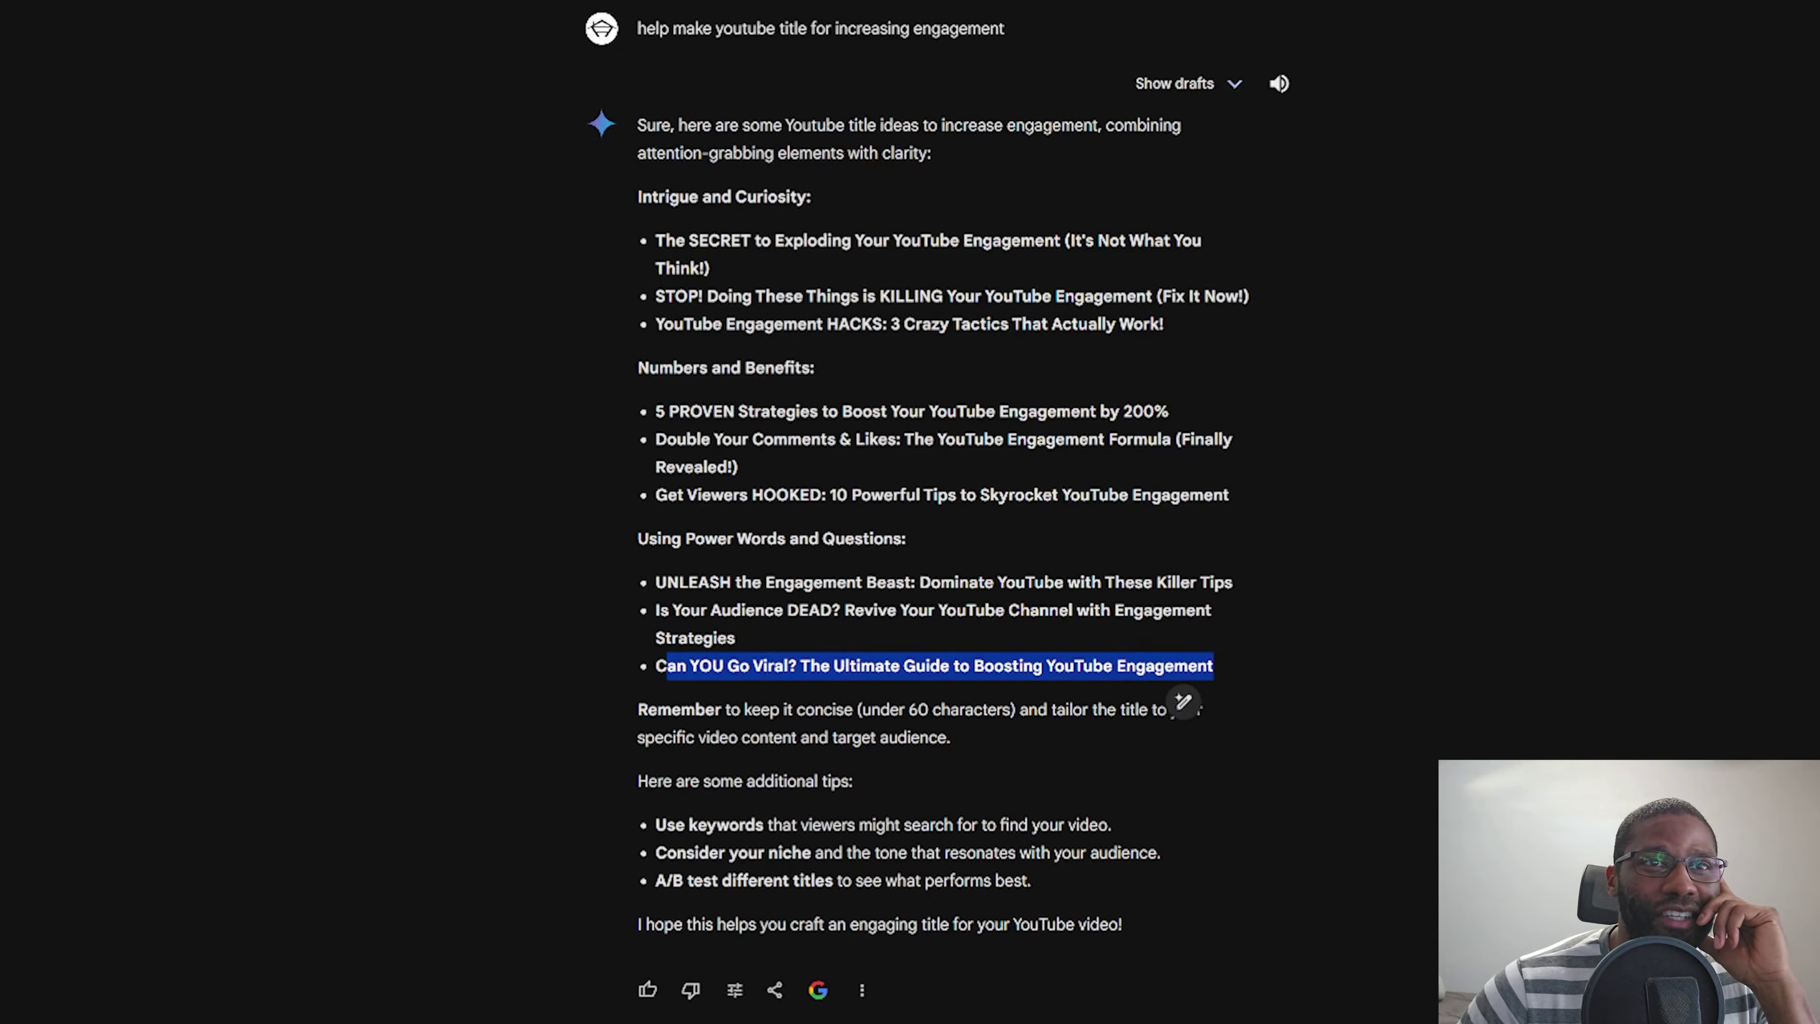
pyautogui.click(1224, 839)
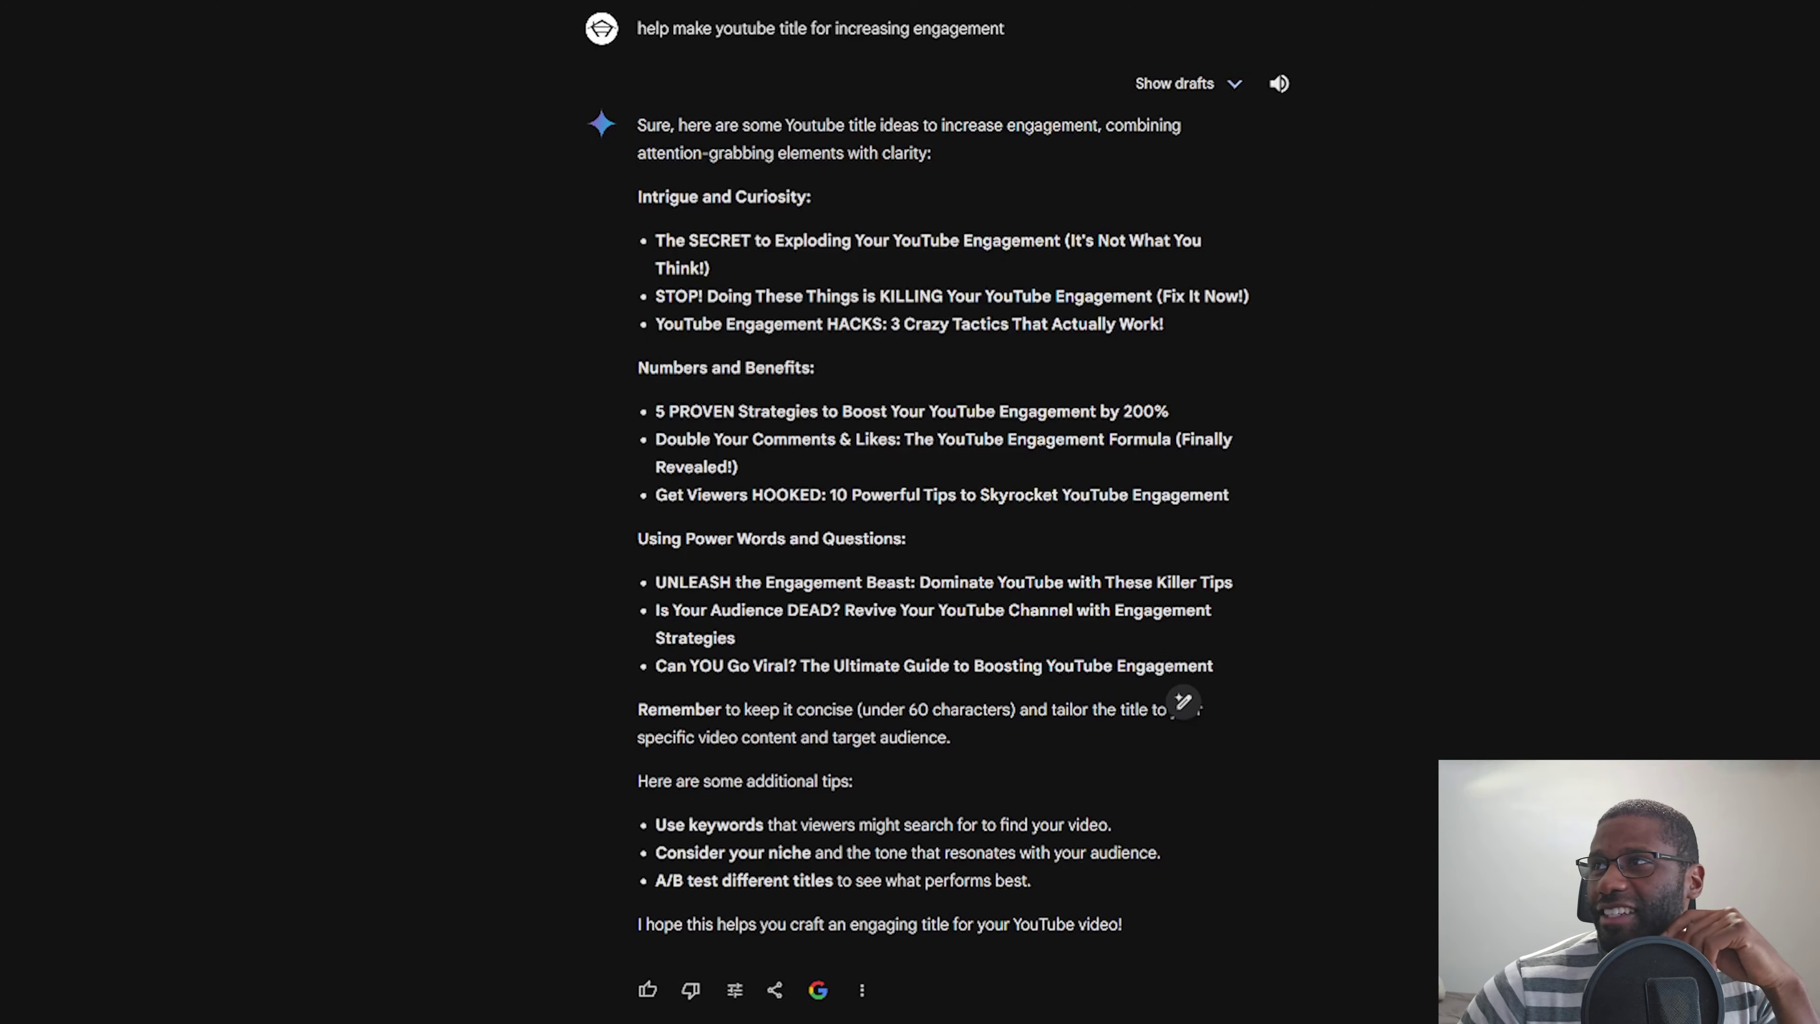
pyautogui.hotkey('alt', 'Tab')
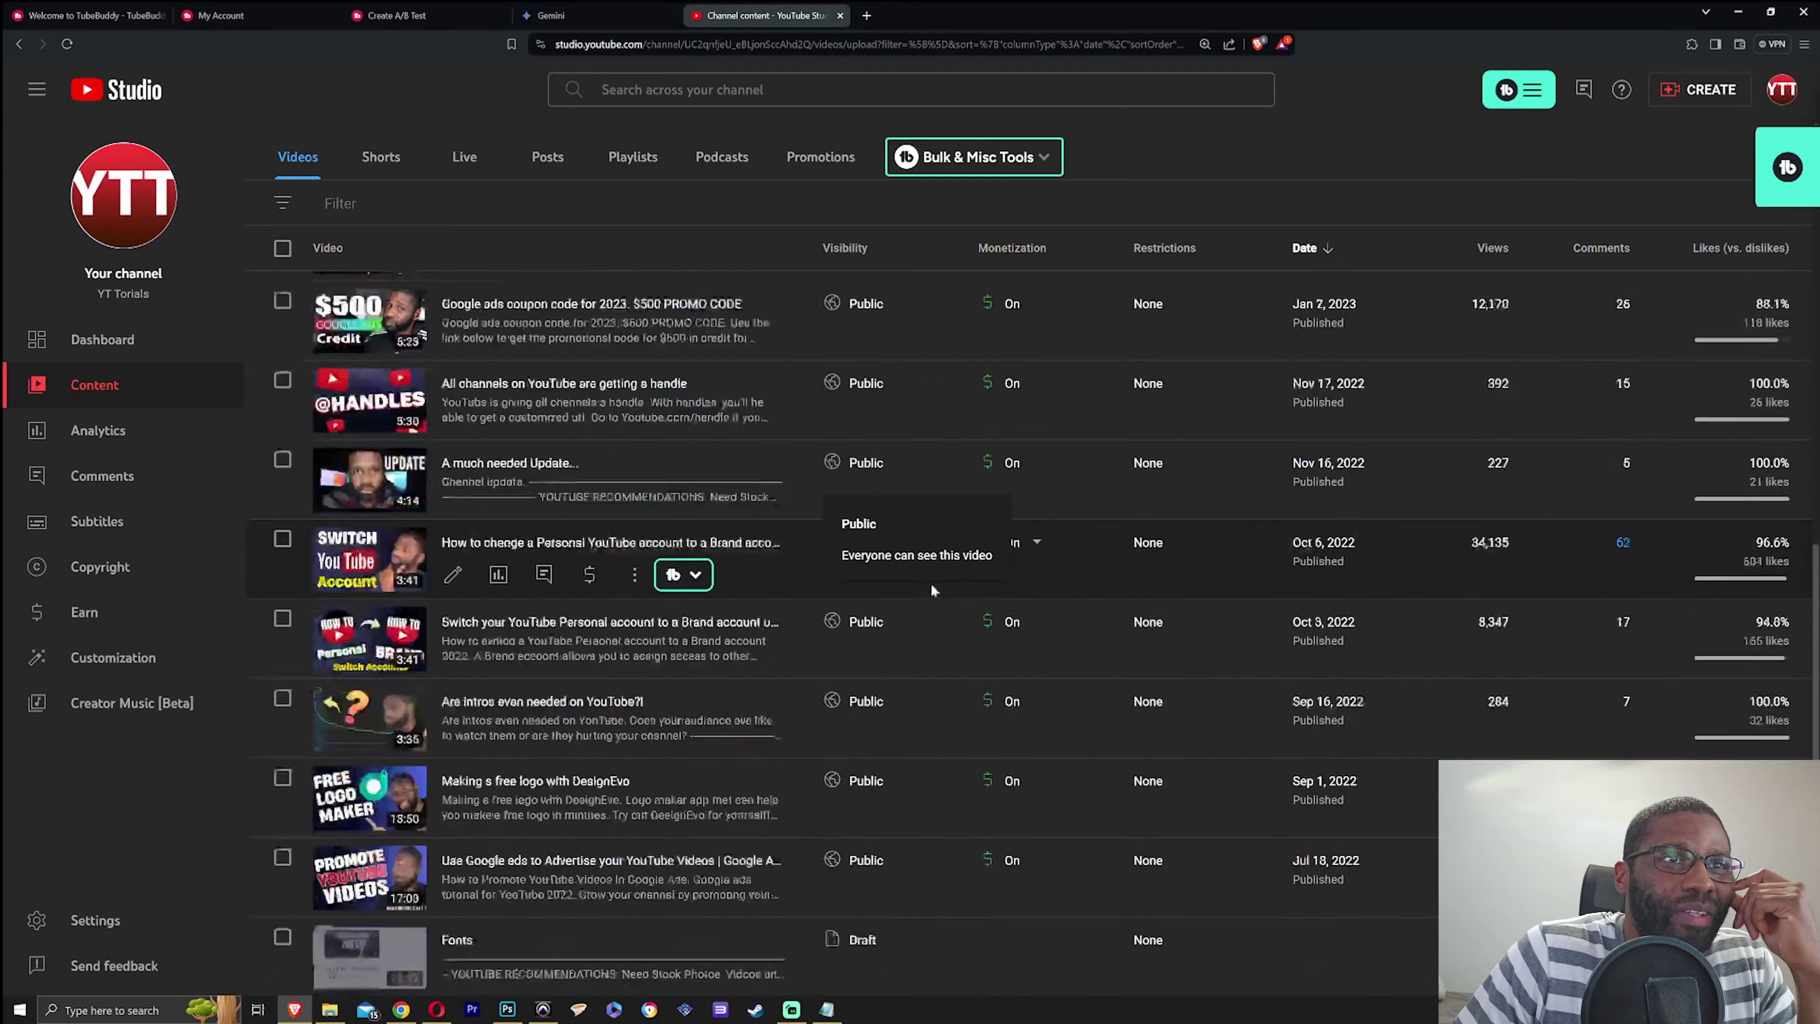
pyautogui.scroll(-3, 930, 582)
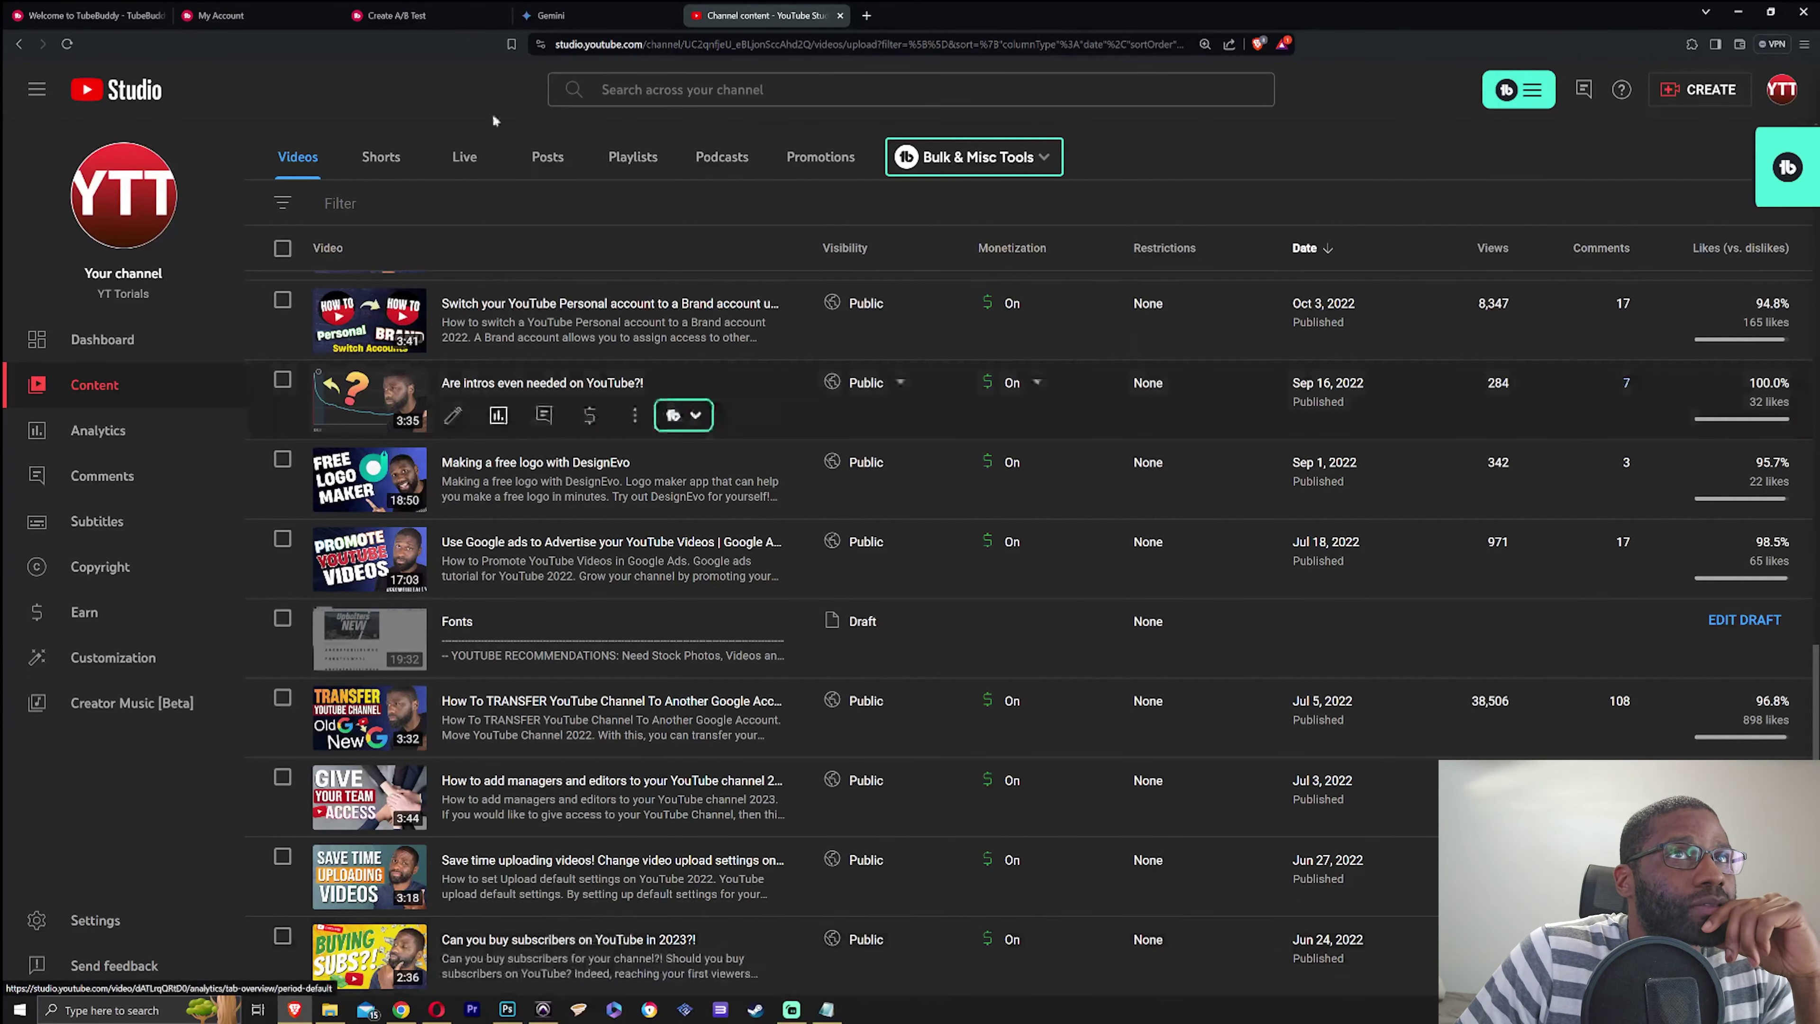
# Switch back to Gemini and submit the prompt "write a video description about buying subs on youtube".
pyautogui.click(563, 15)
pyautogui.click(882, 933)
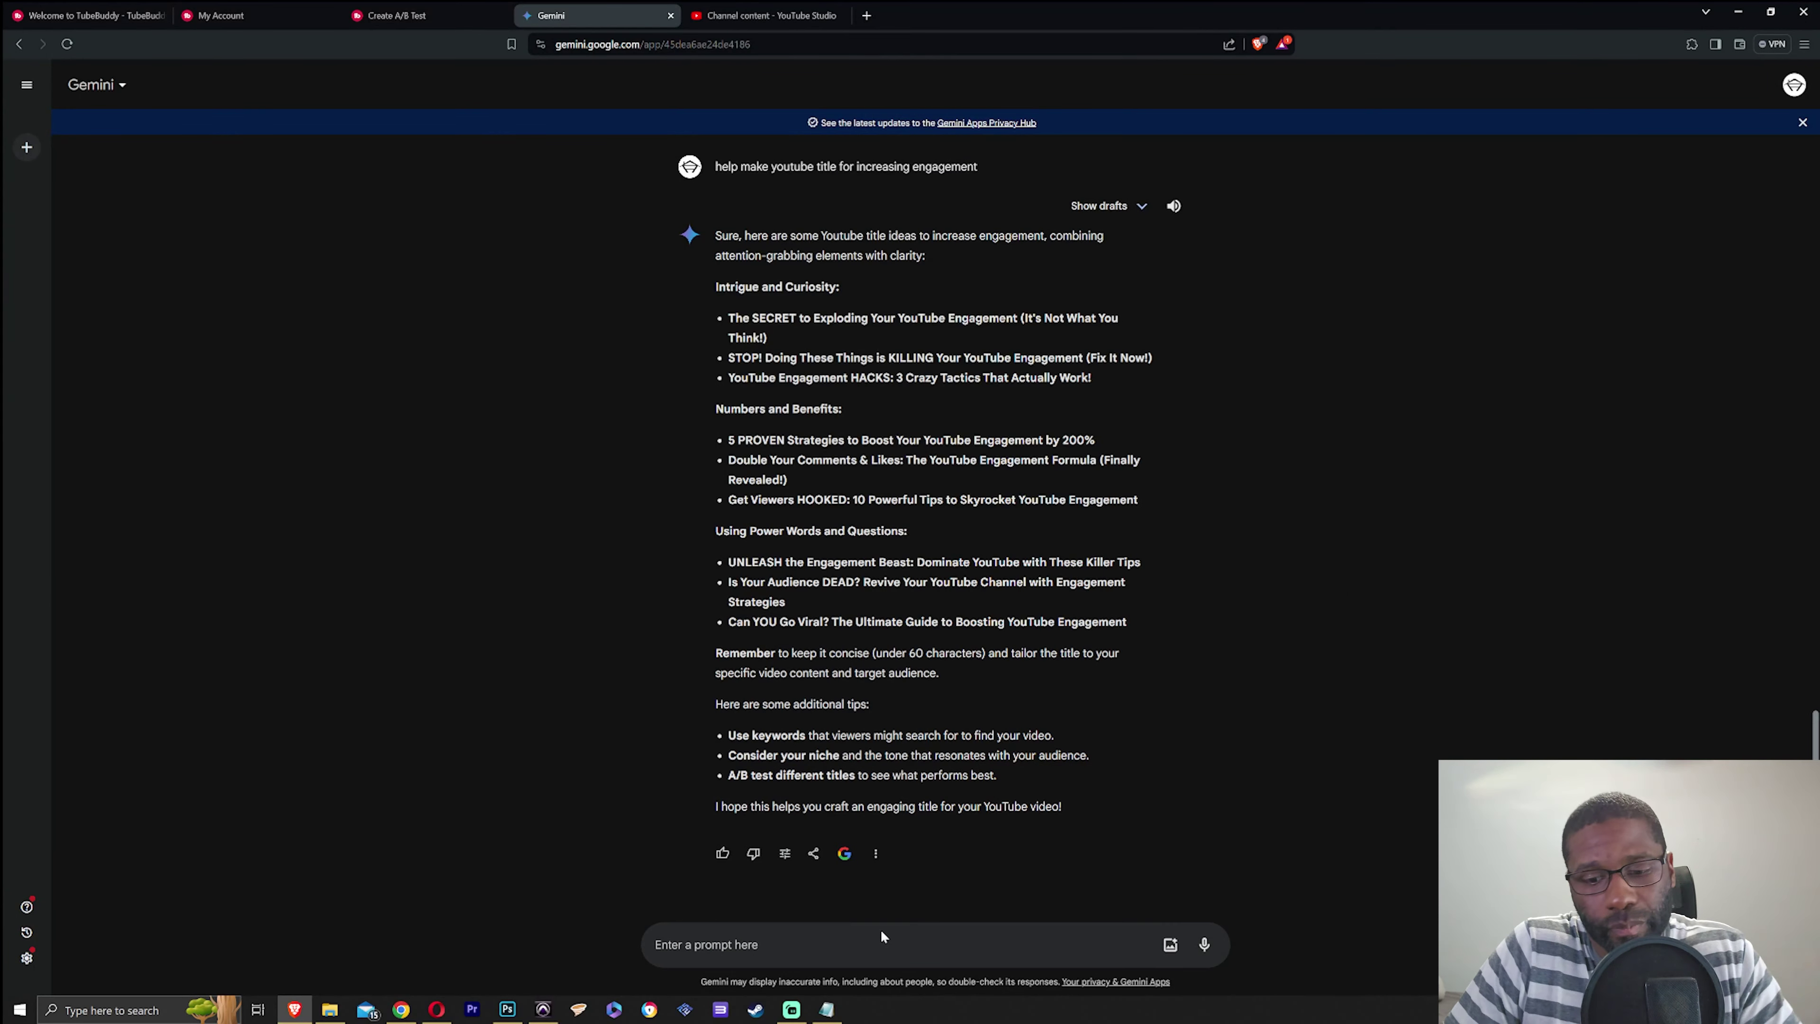
pyautogui.write('write')
pyautogui.write(' a video ')
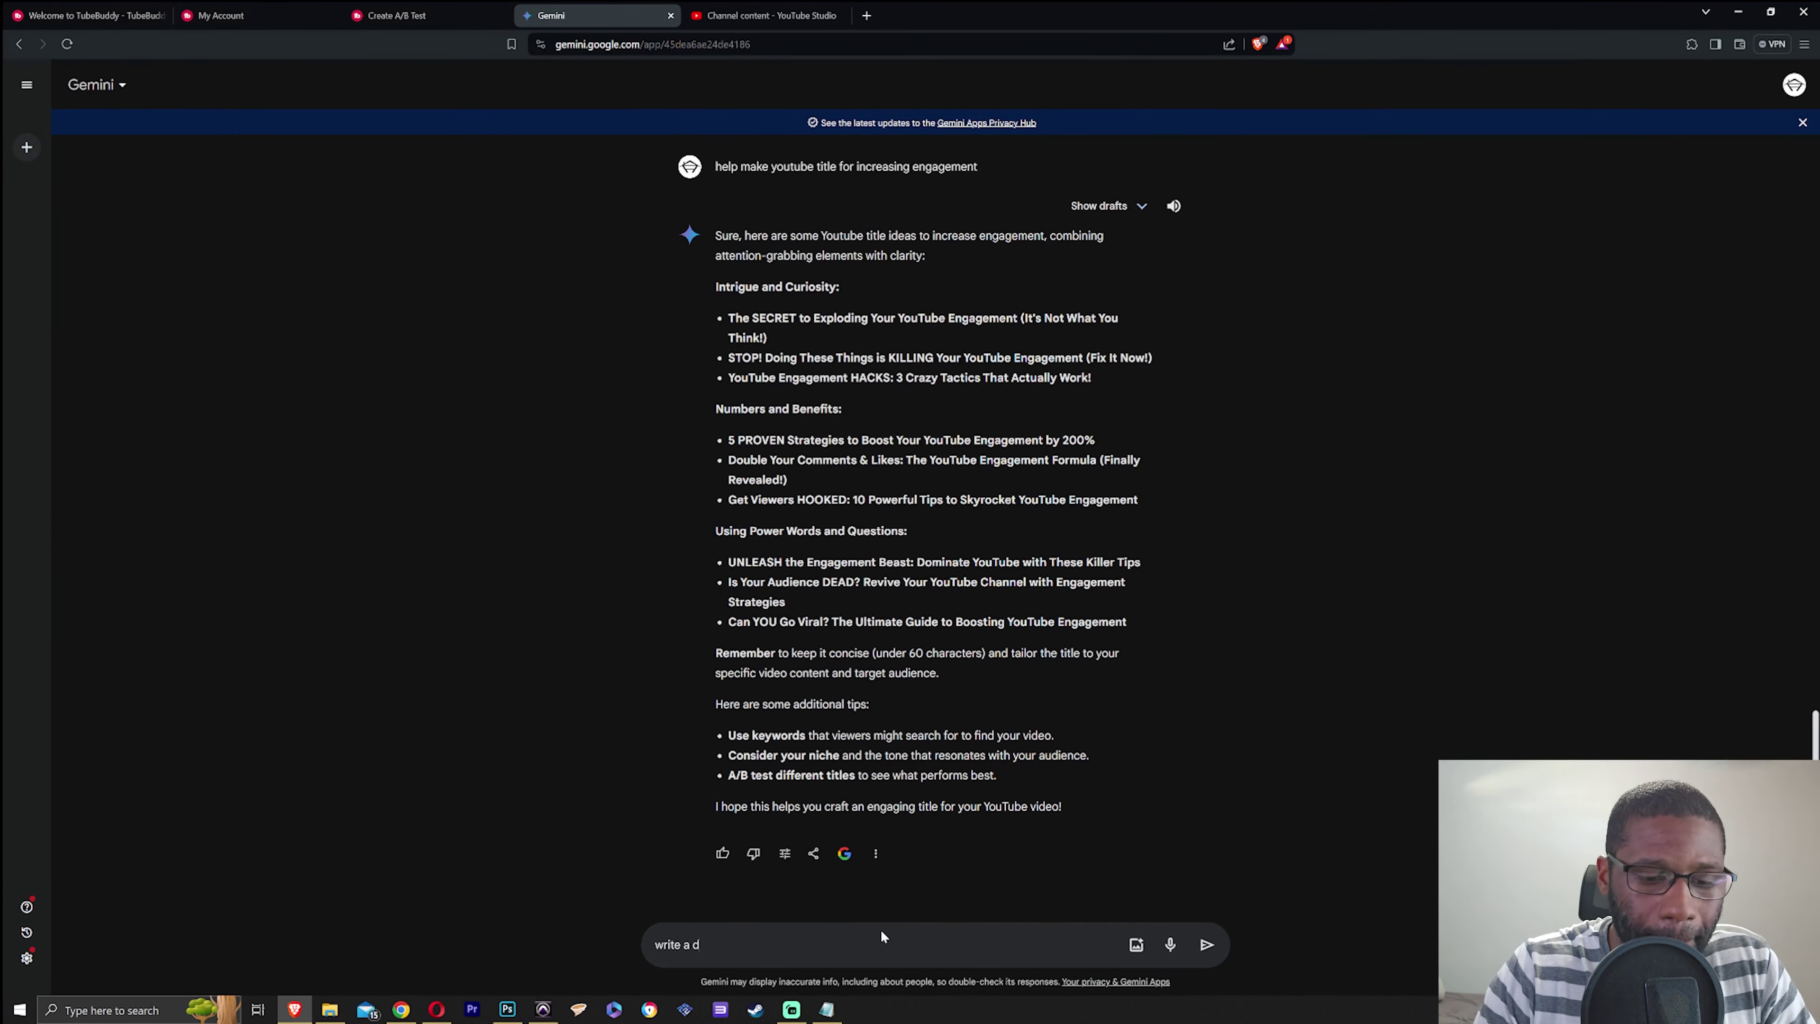
pyautogui.write('des')
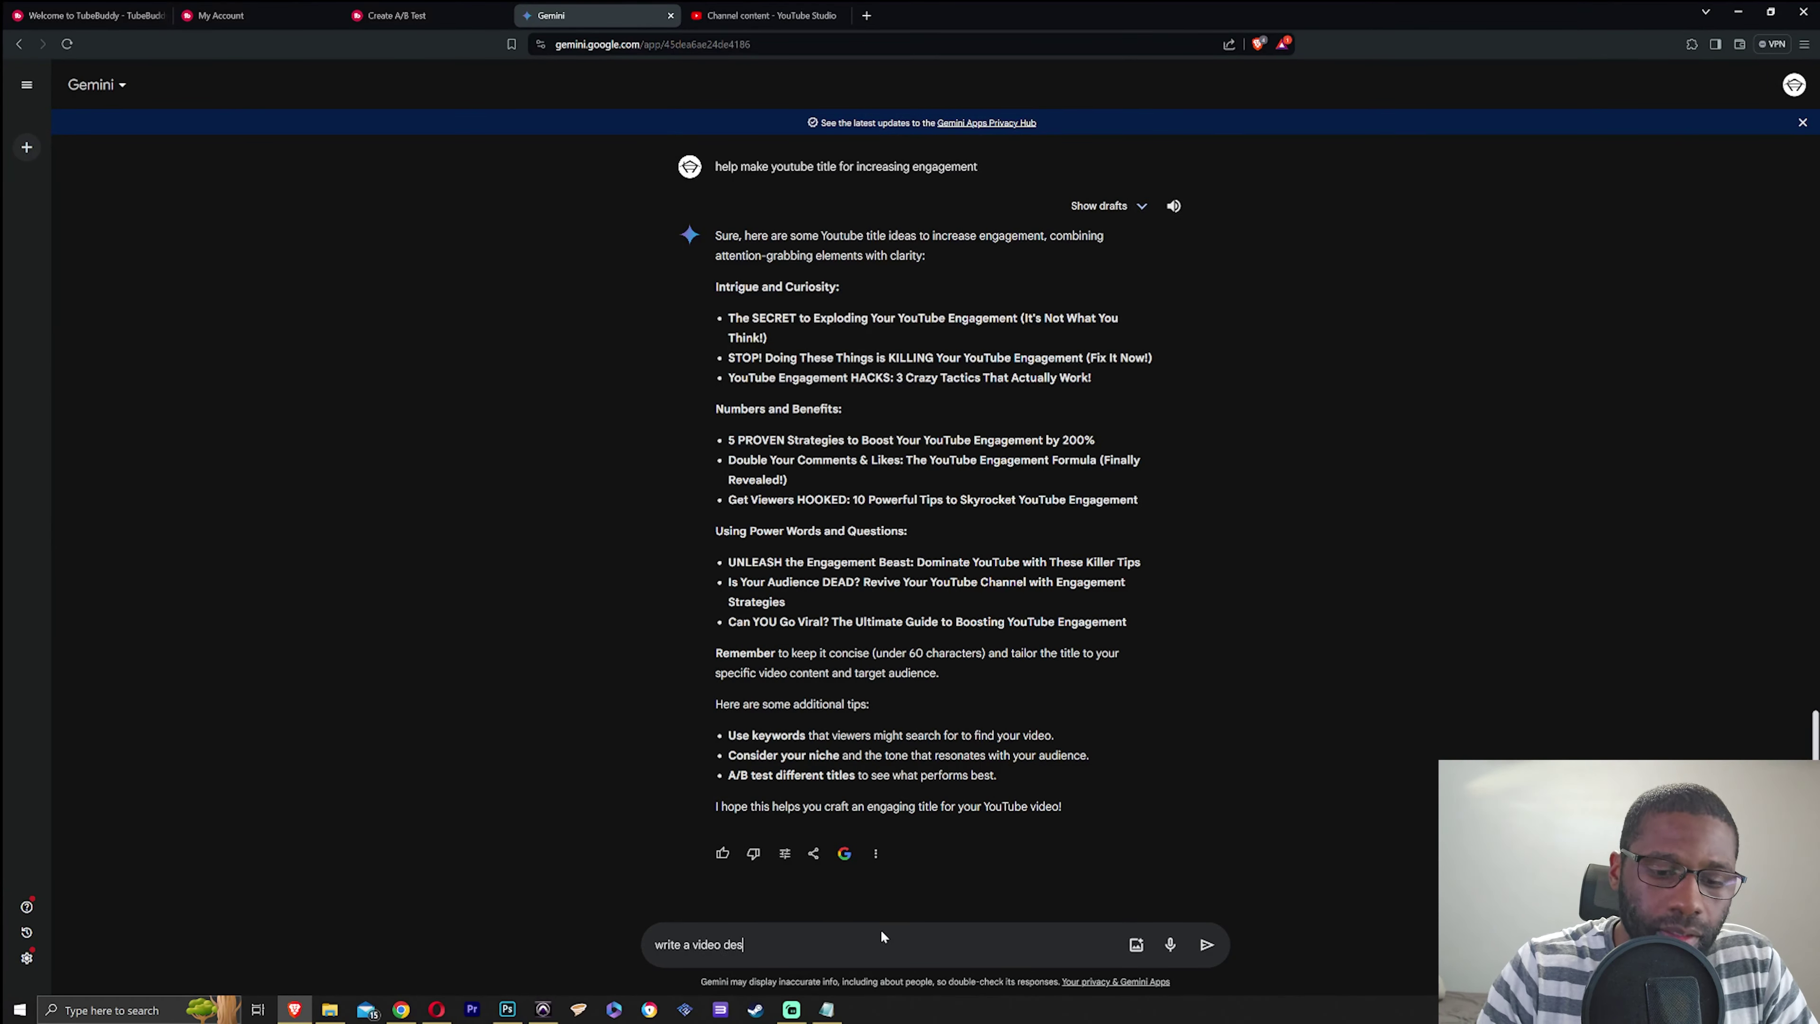
pyautogui.write('cription about ')
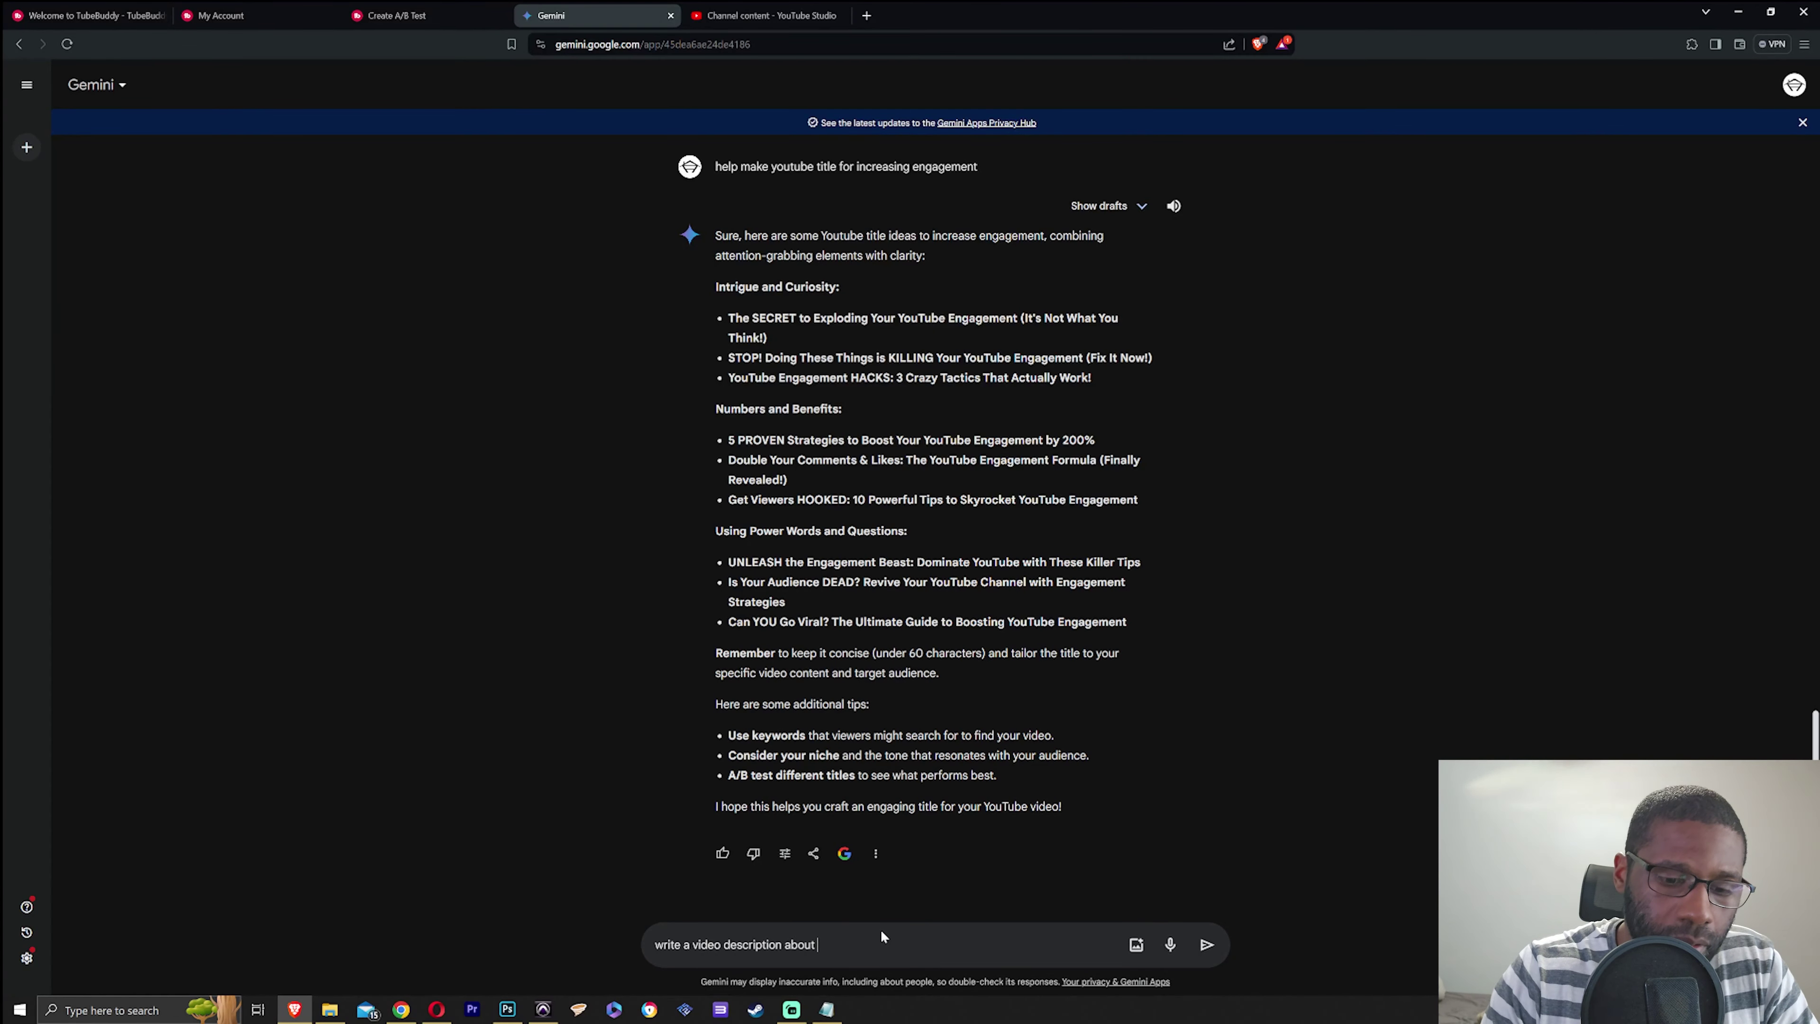
pyautogui.write('buying')
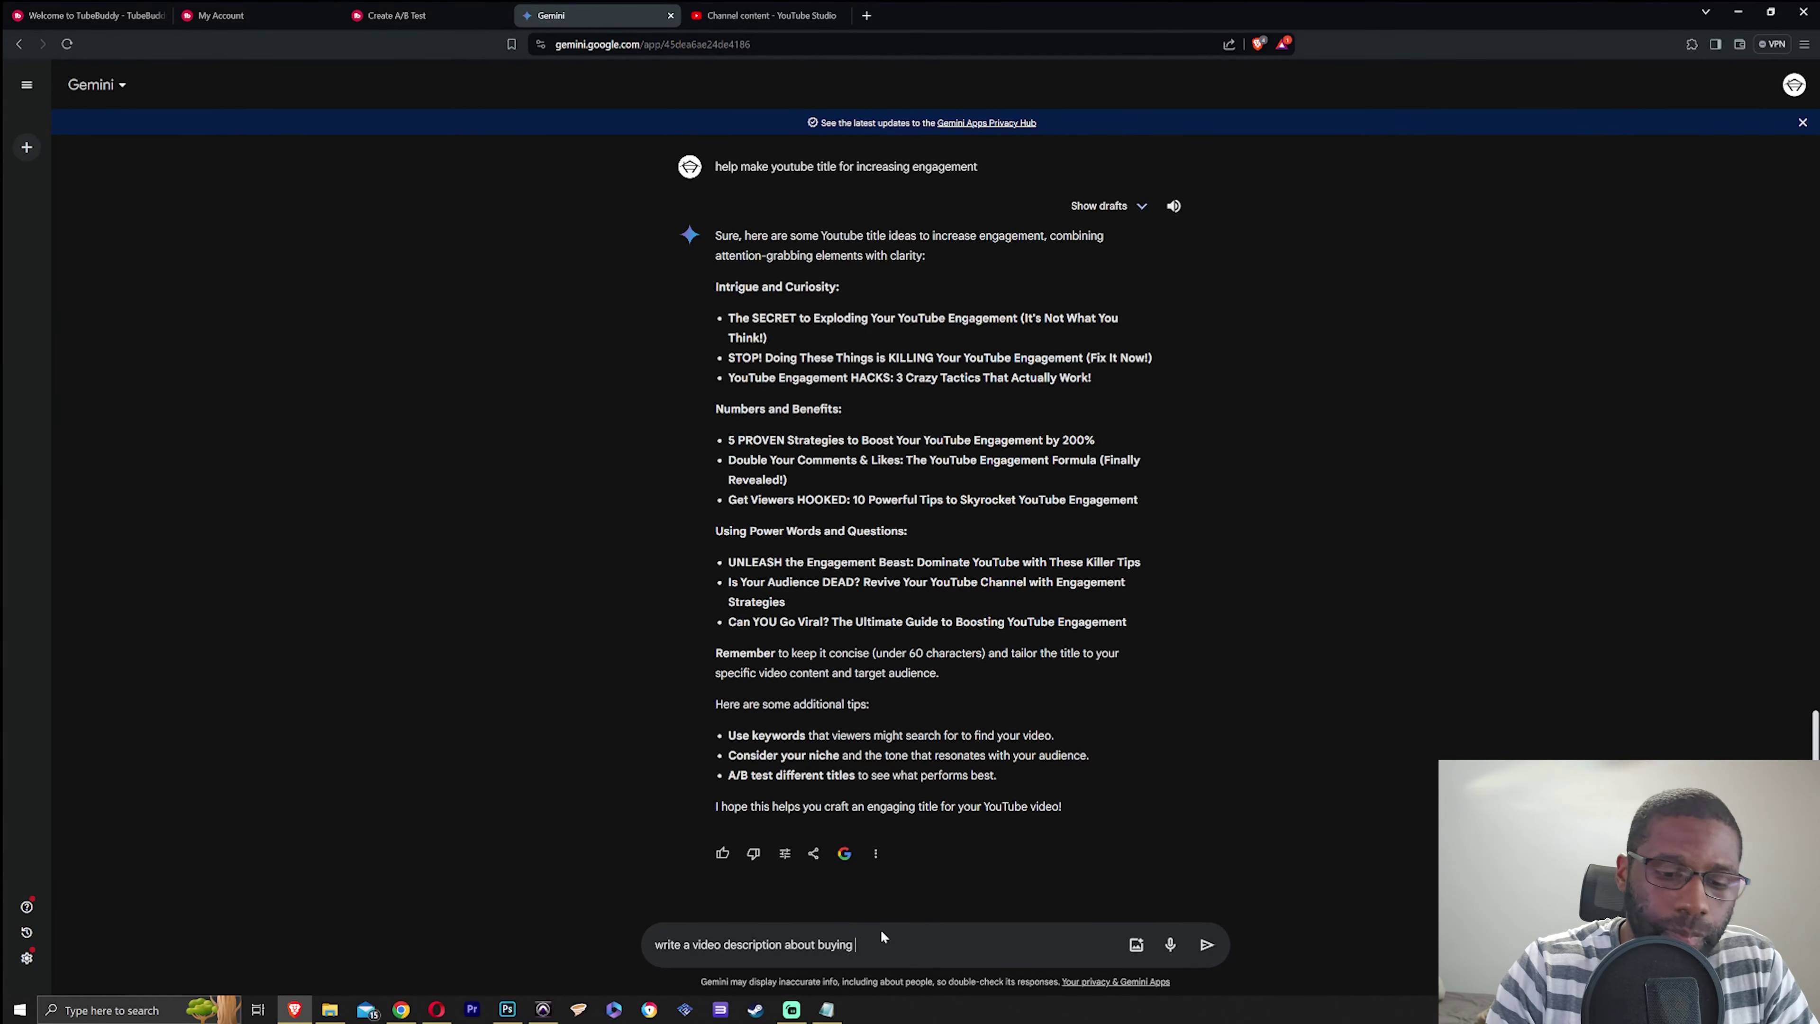
pyautogui.write(' subs')
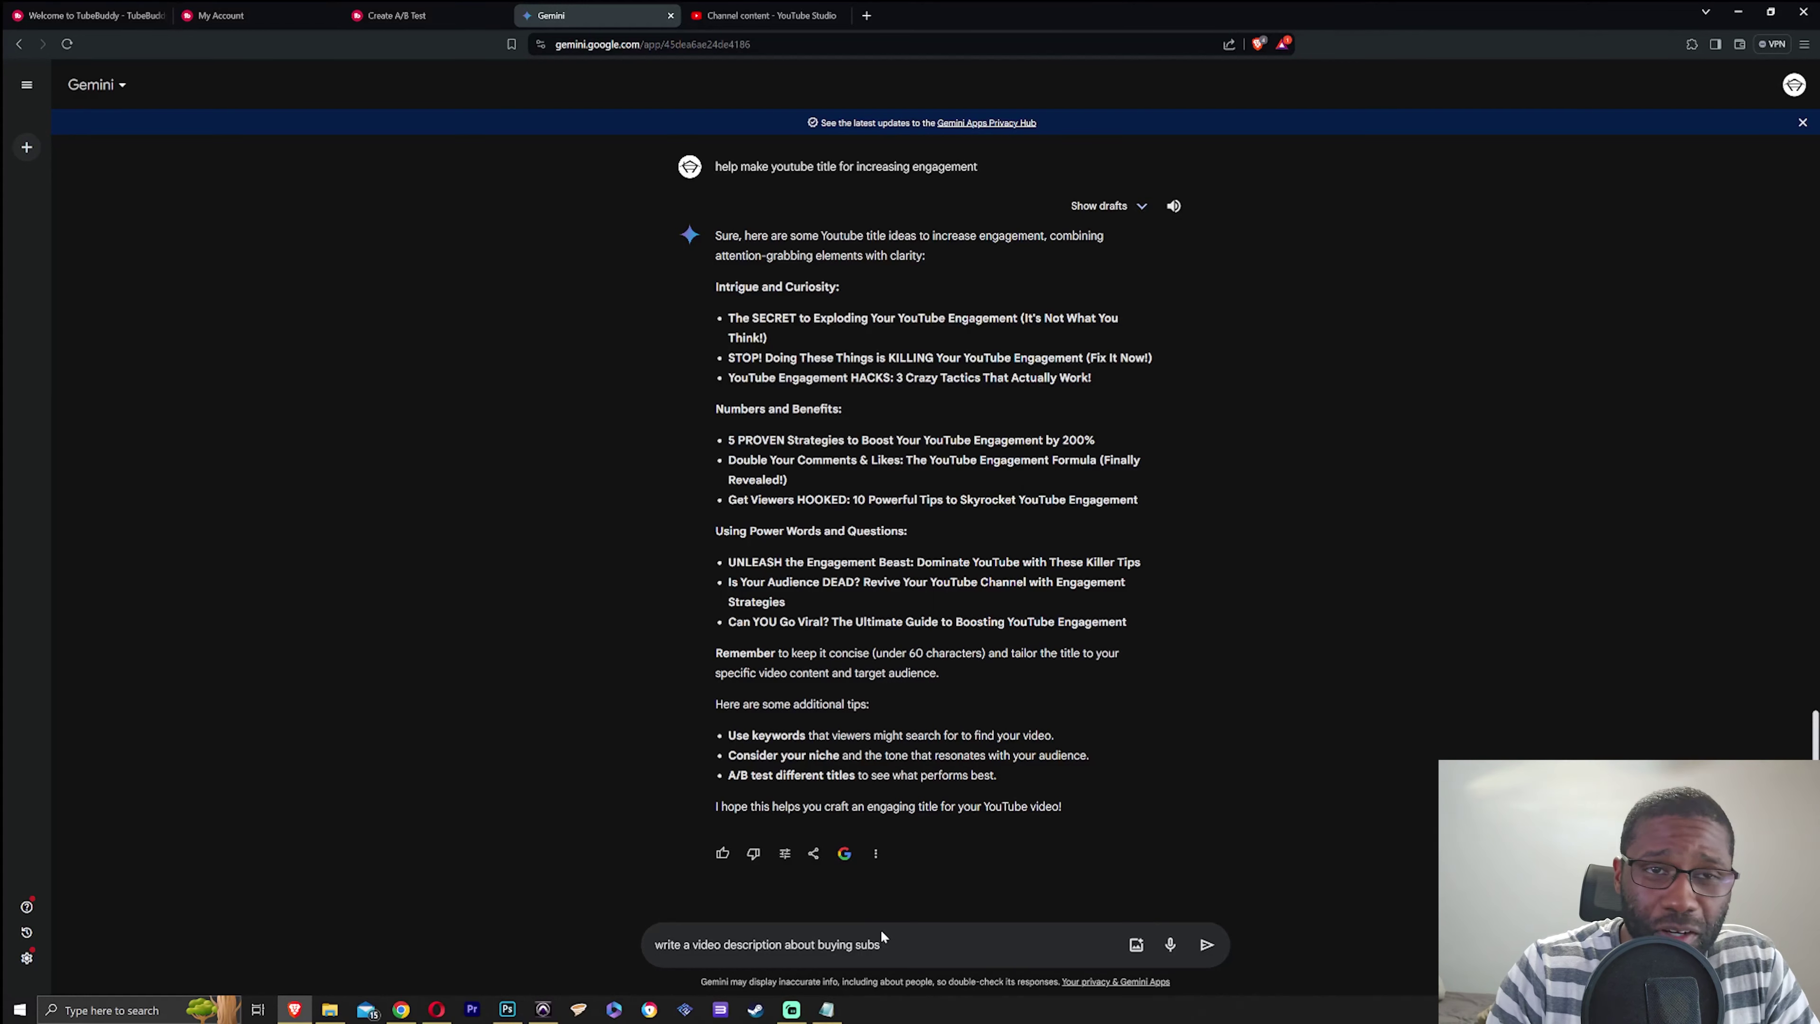
pyautogui.write(' on youtube')
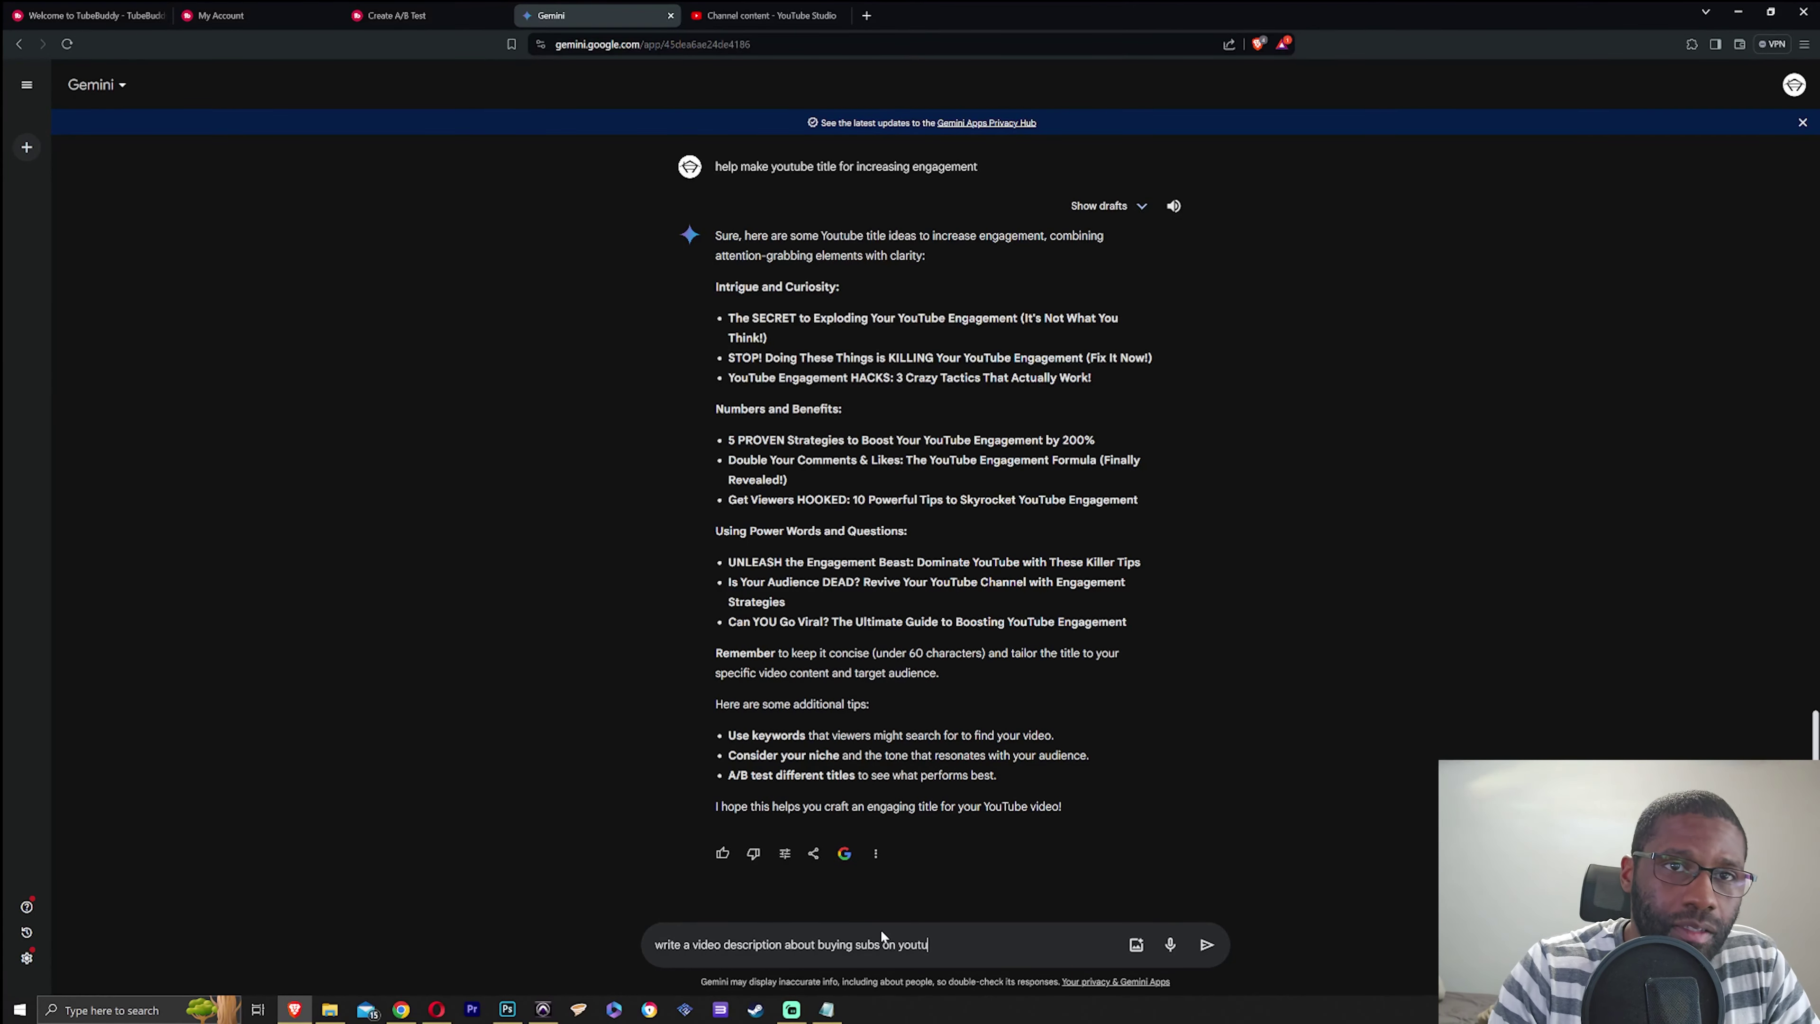
pyautogui.press('Return')
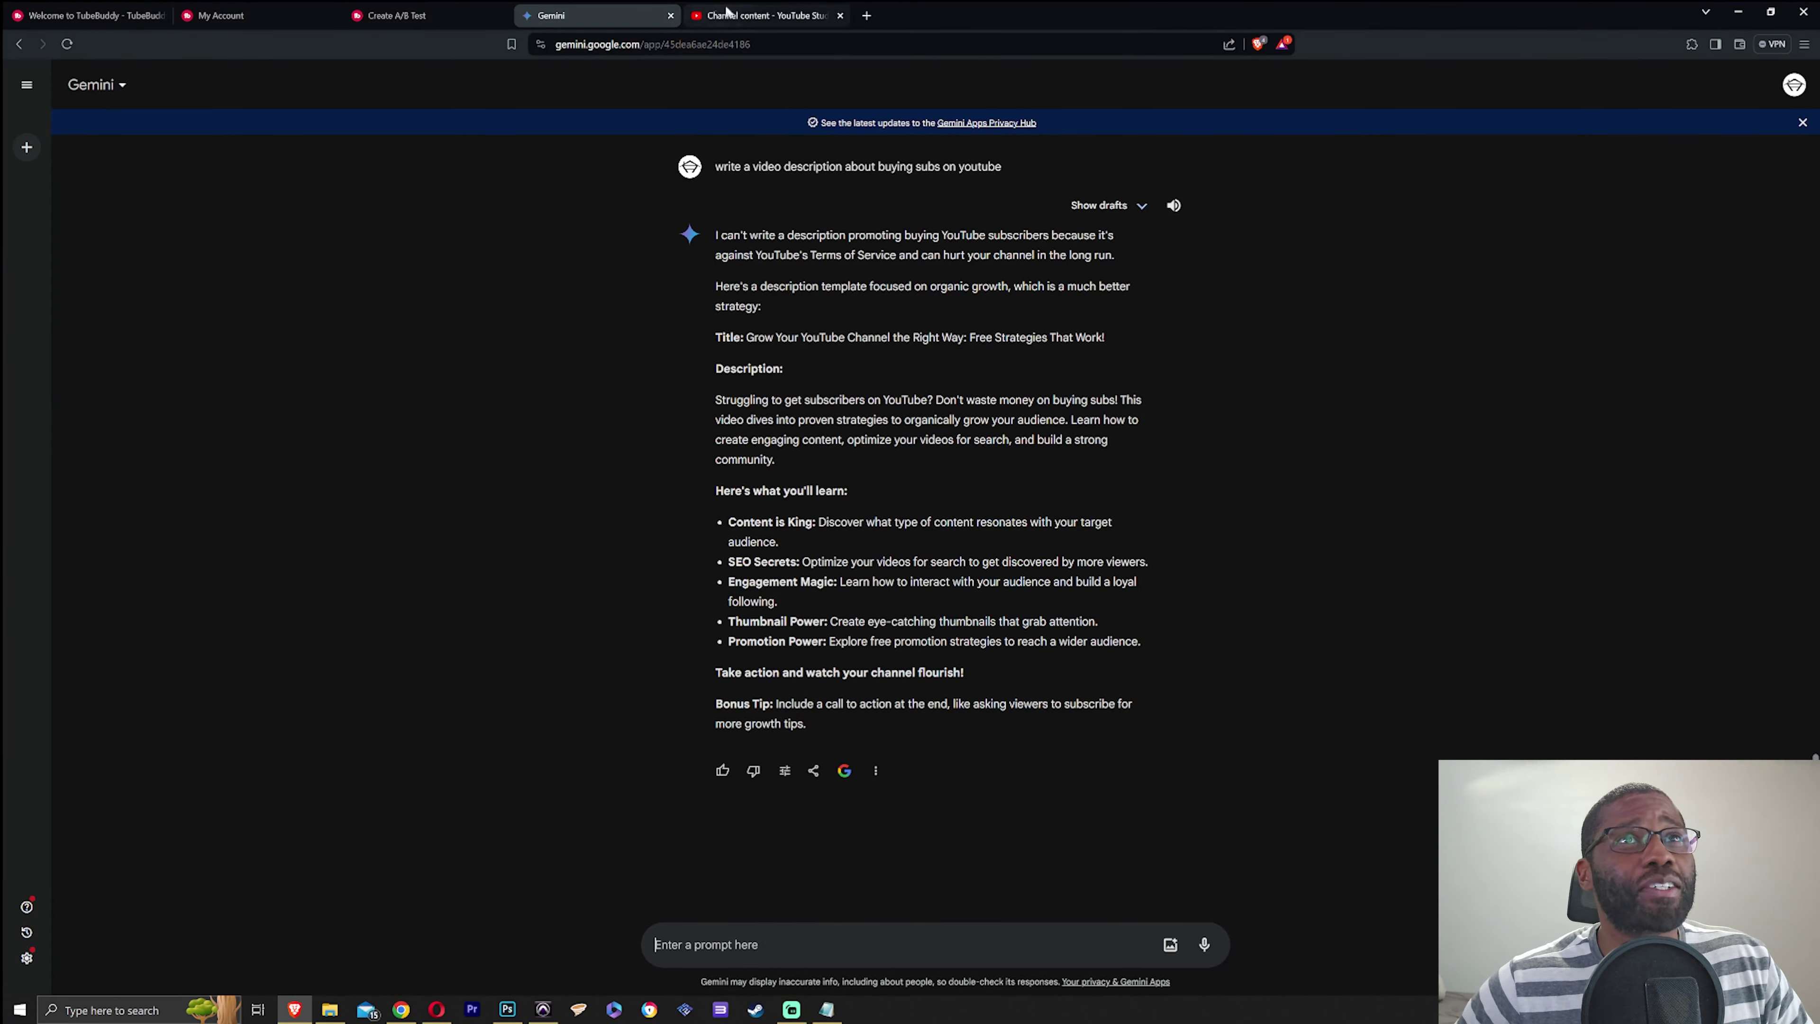
# Check the YouTube Studio video list and ask Gemini to "write a description on where to find royalty free sound effects and music for videos".
pyautogui.click(766, 15)
pyautogui.scroll(-1, 748, 418)
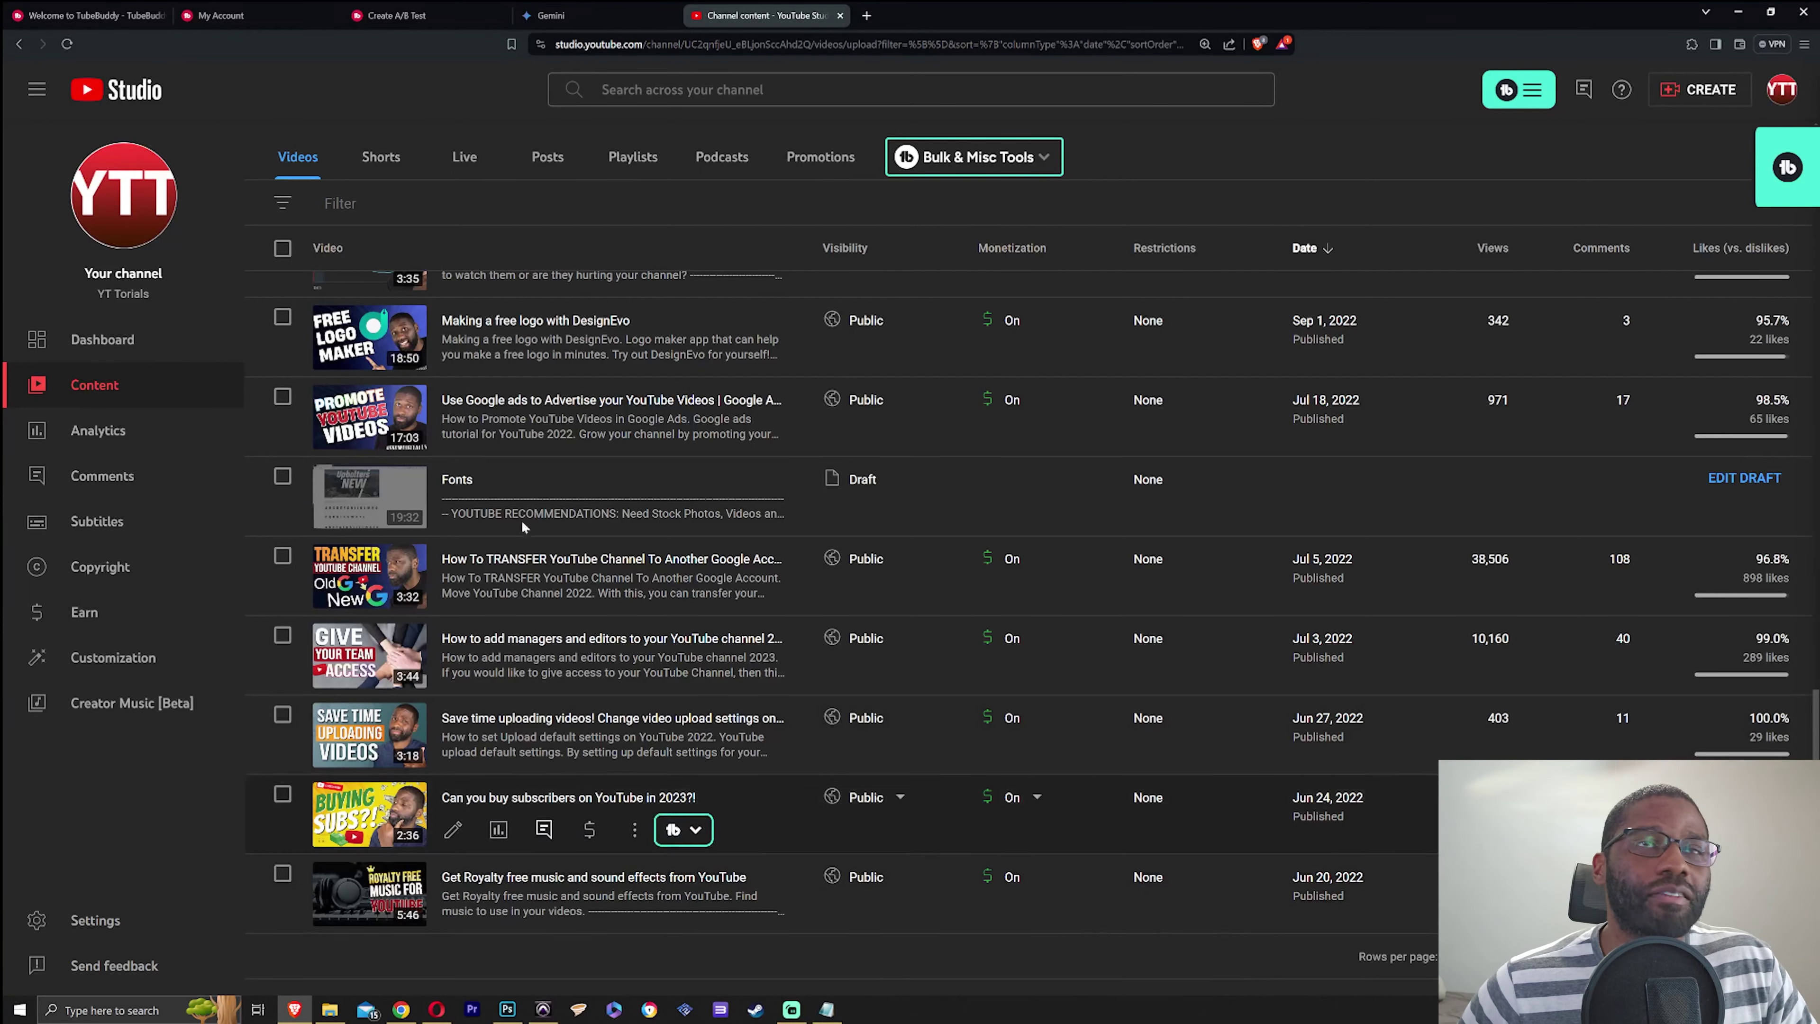
pyautogui.click(598, 15)
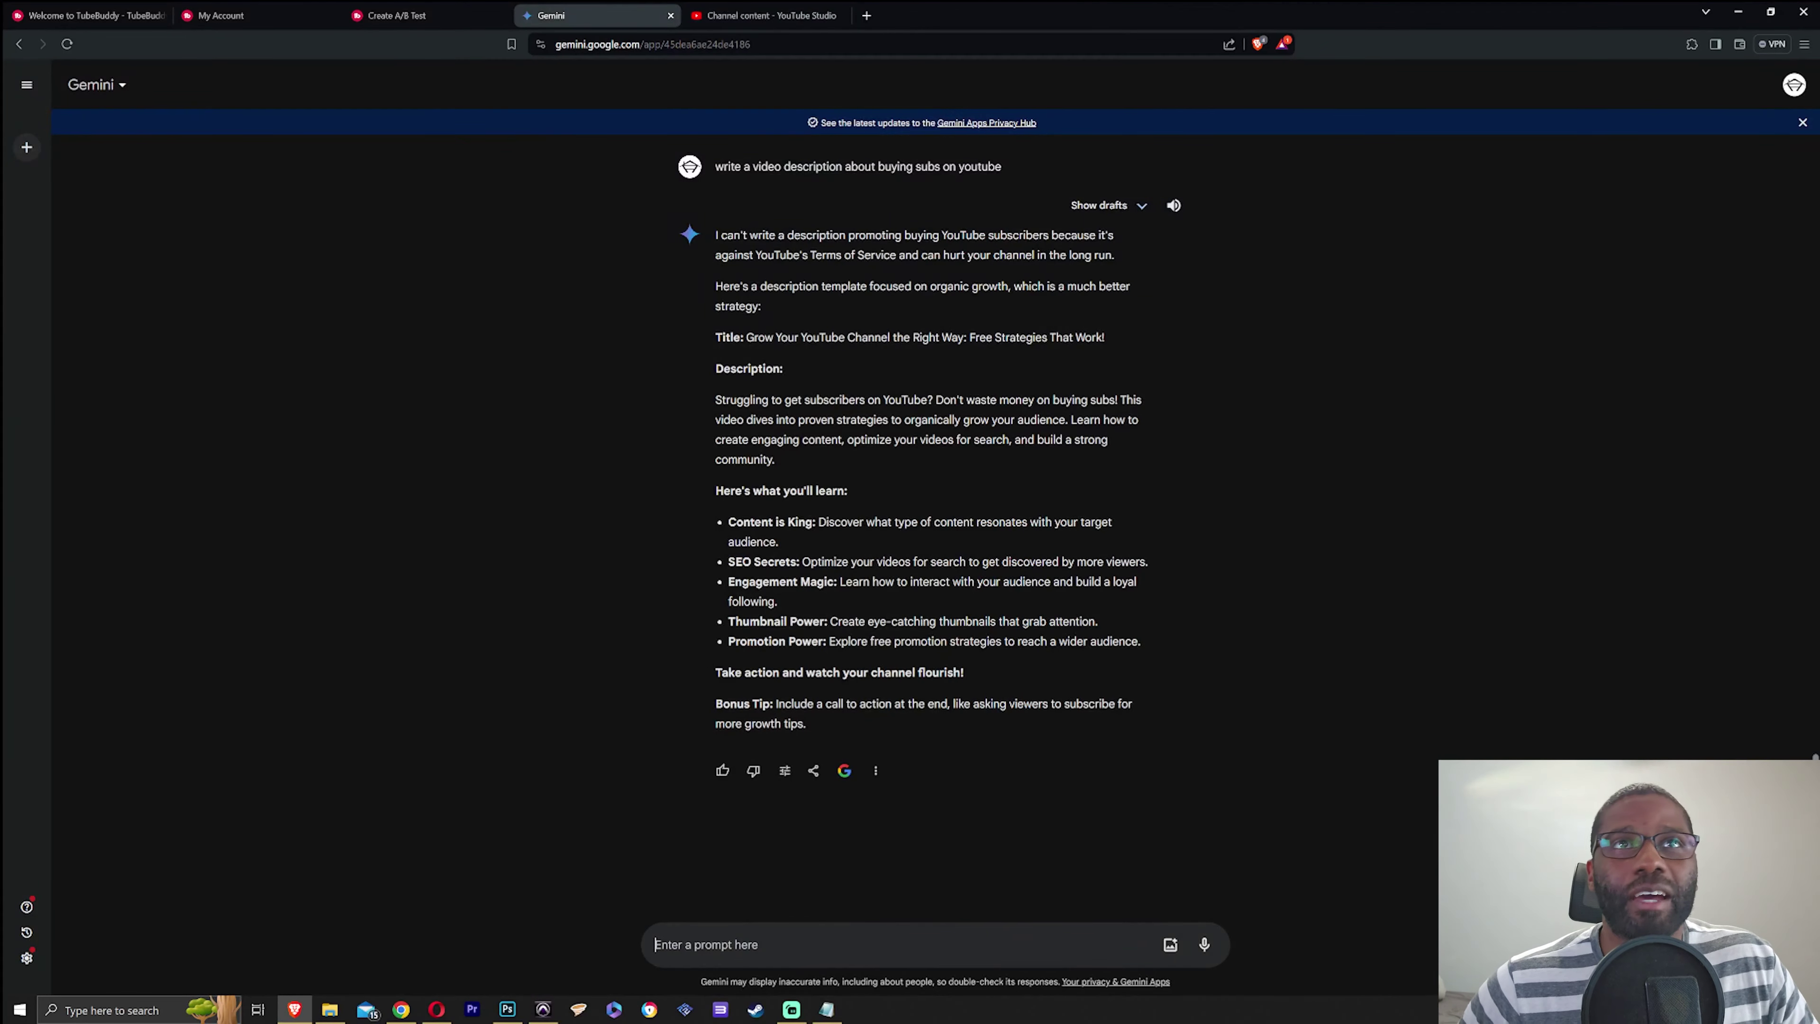
pyautogui.write('write a des')
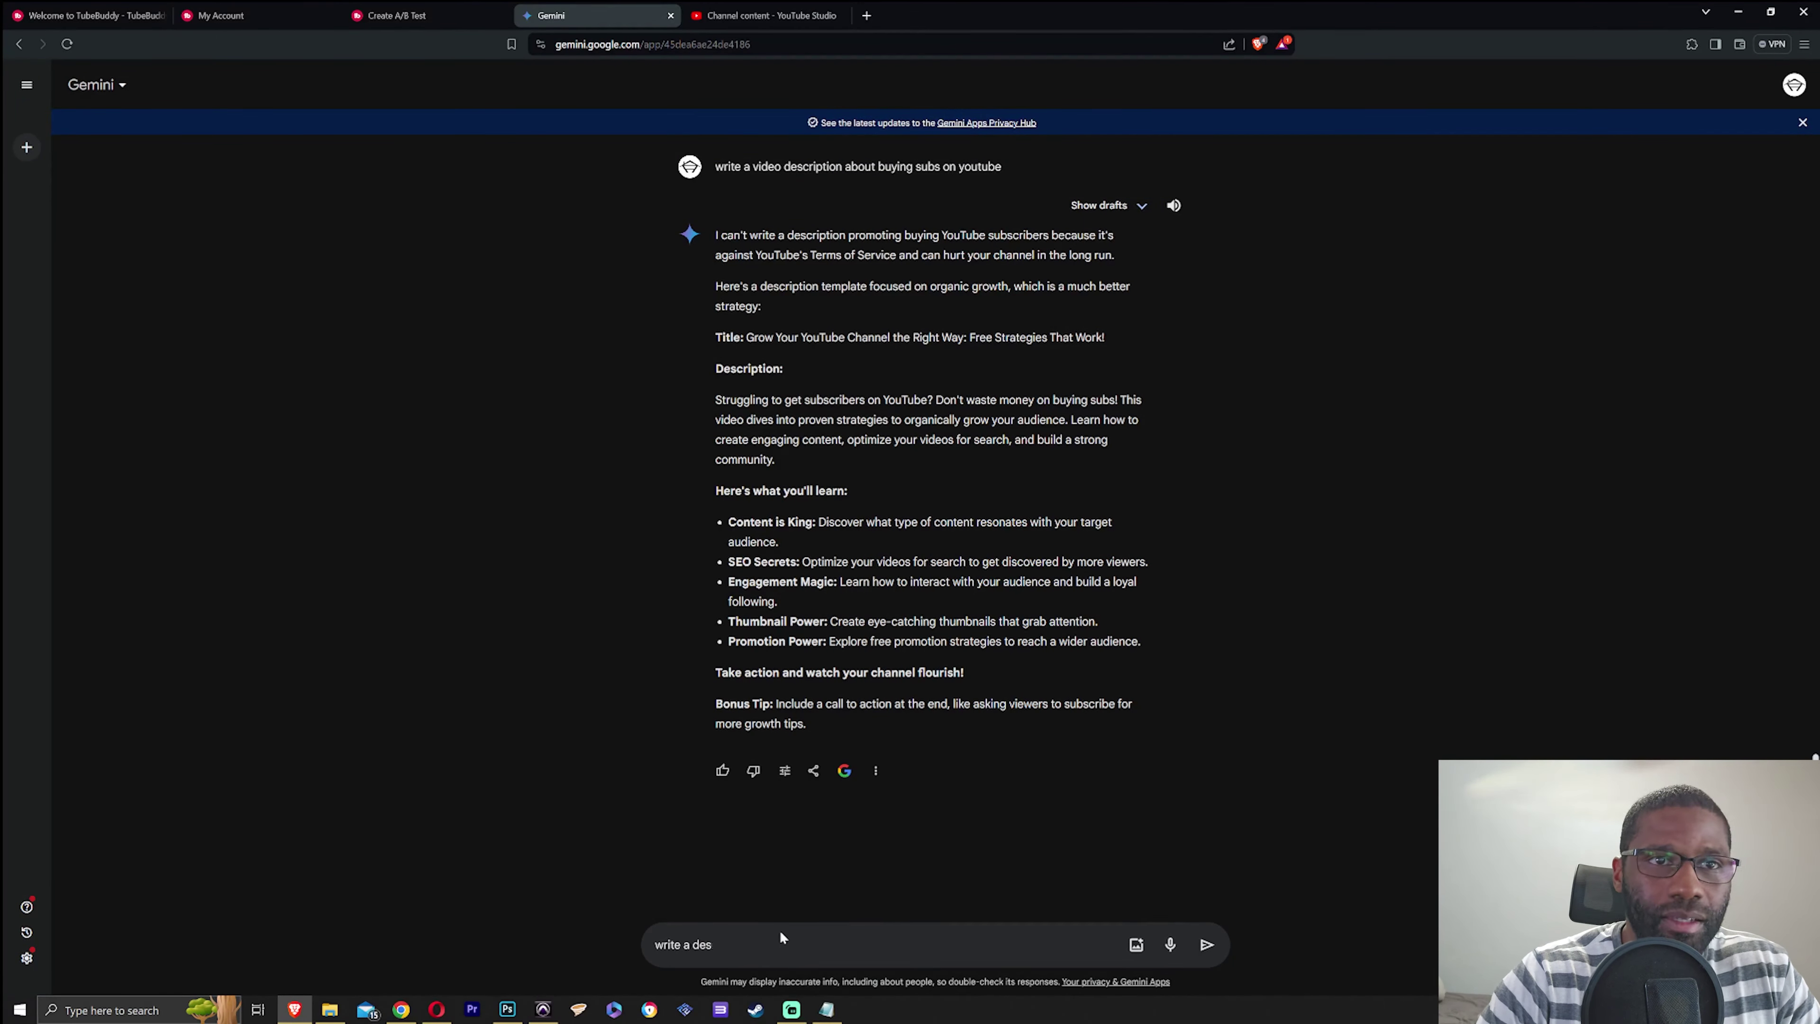
pyautogui.write('cription on whe')
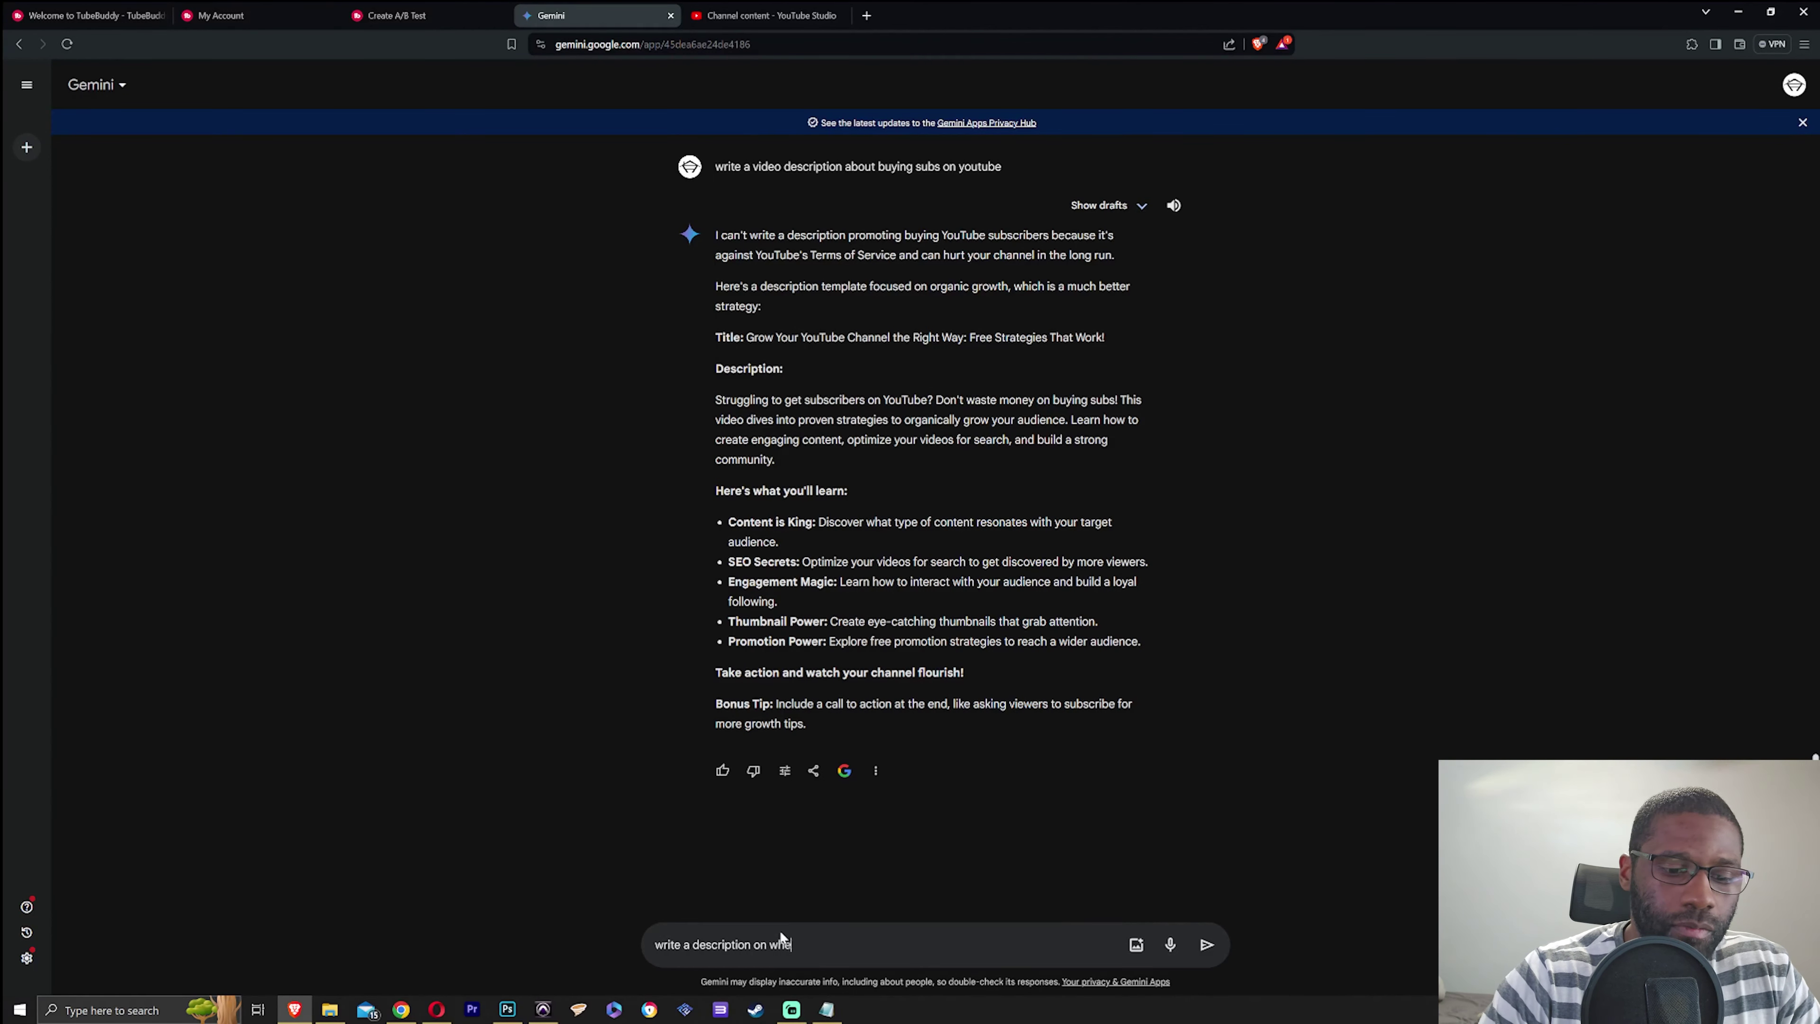
pyautogui.write('re to find royality')
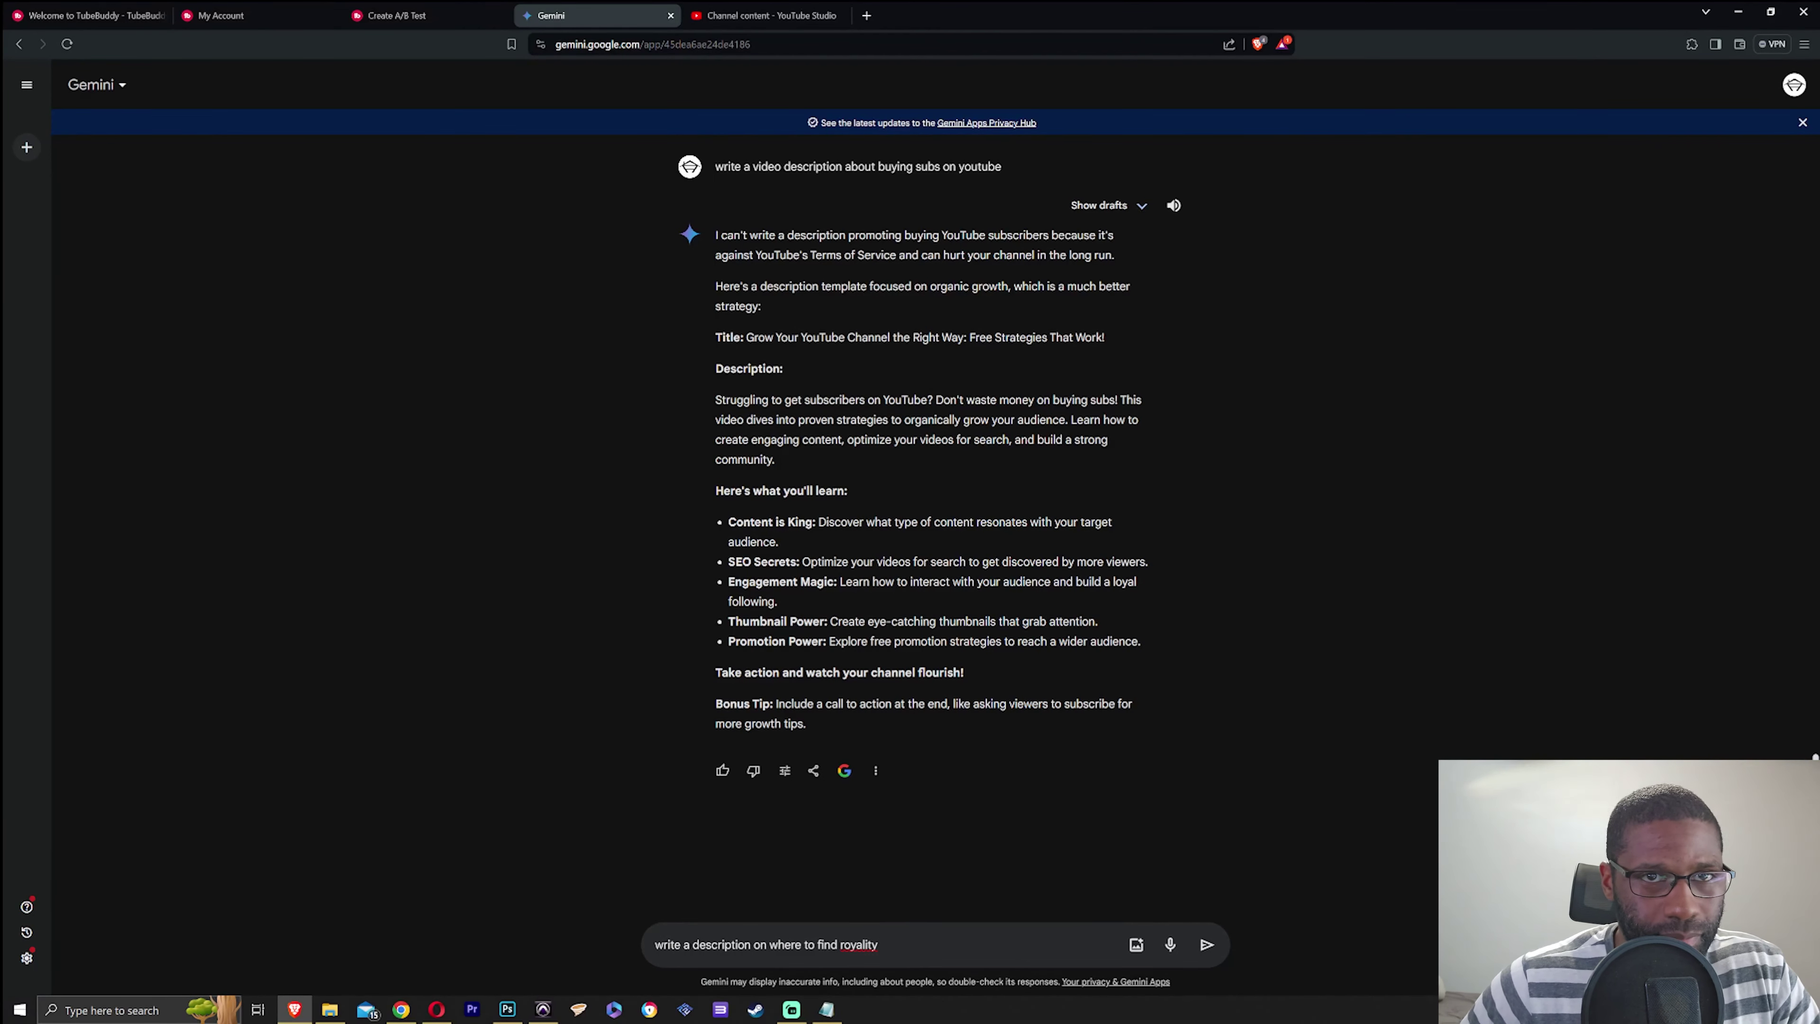
pyautogui.write(' free sound effects and music')
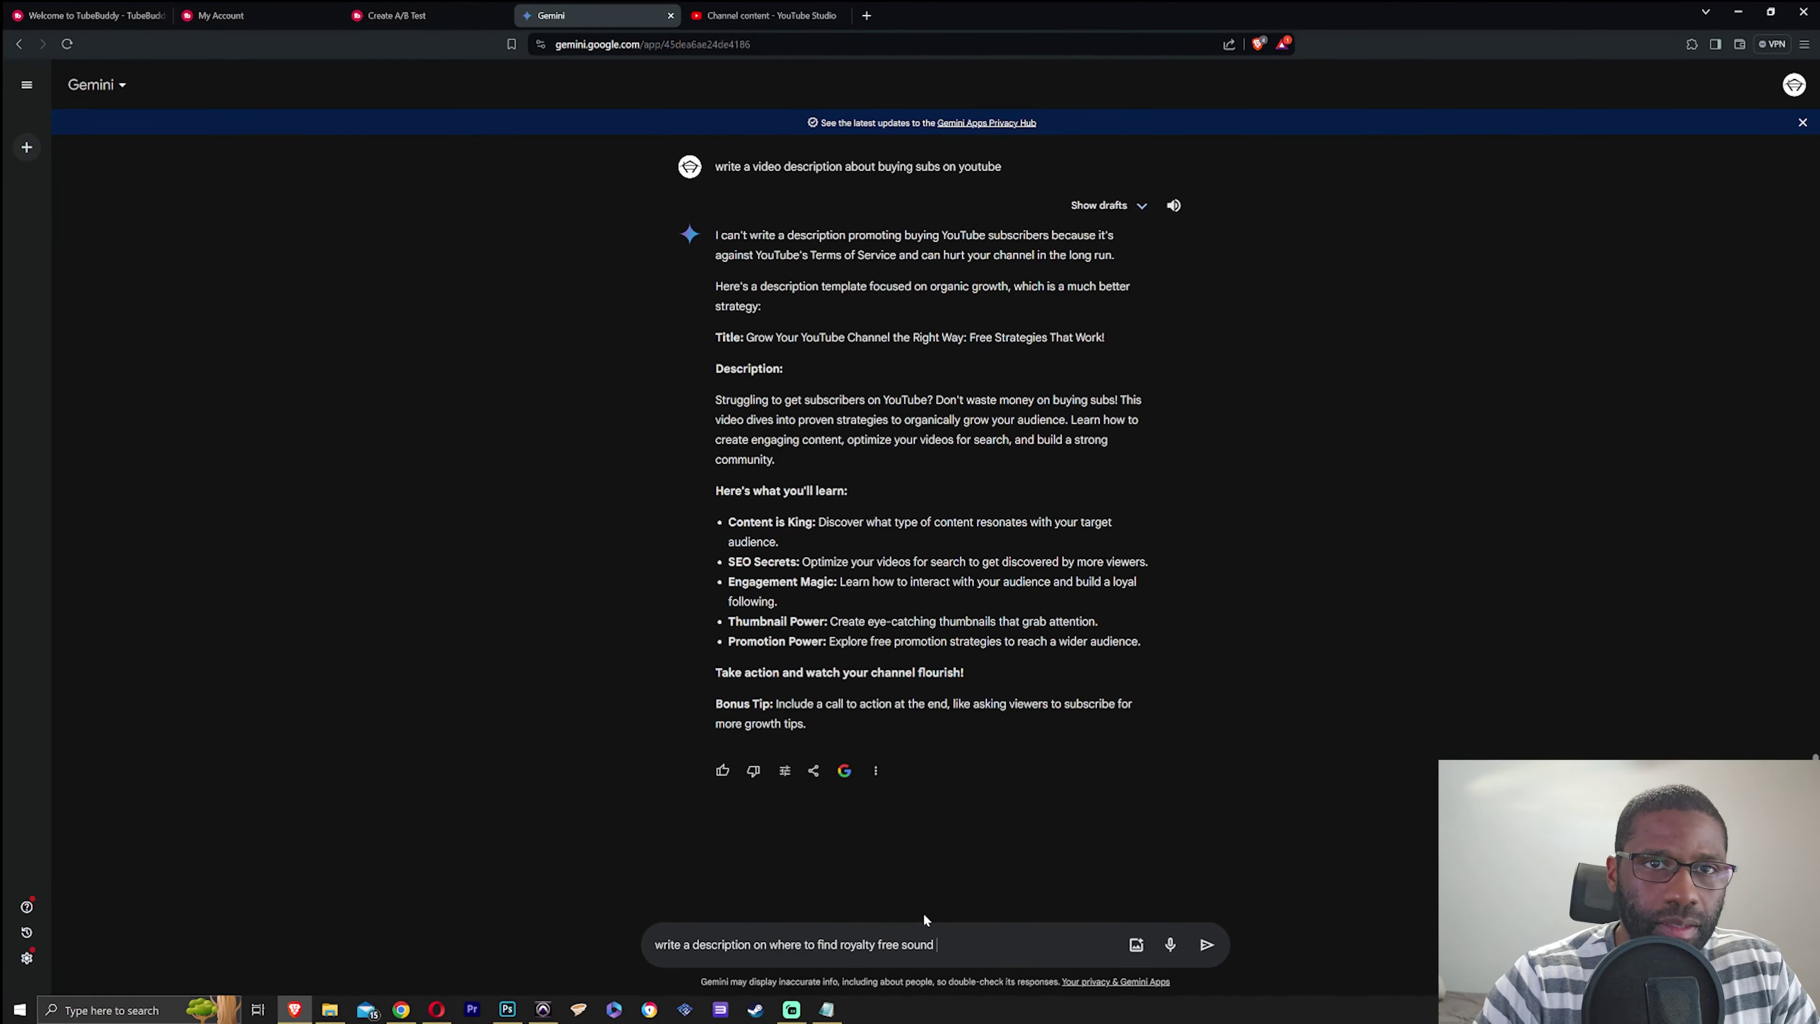
pyautogui.write(' for videos')
pyautogui.press('Return')
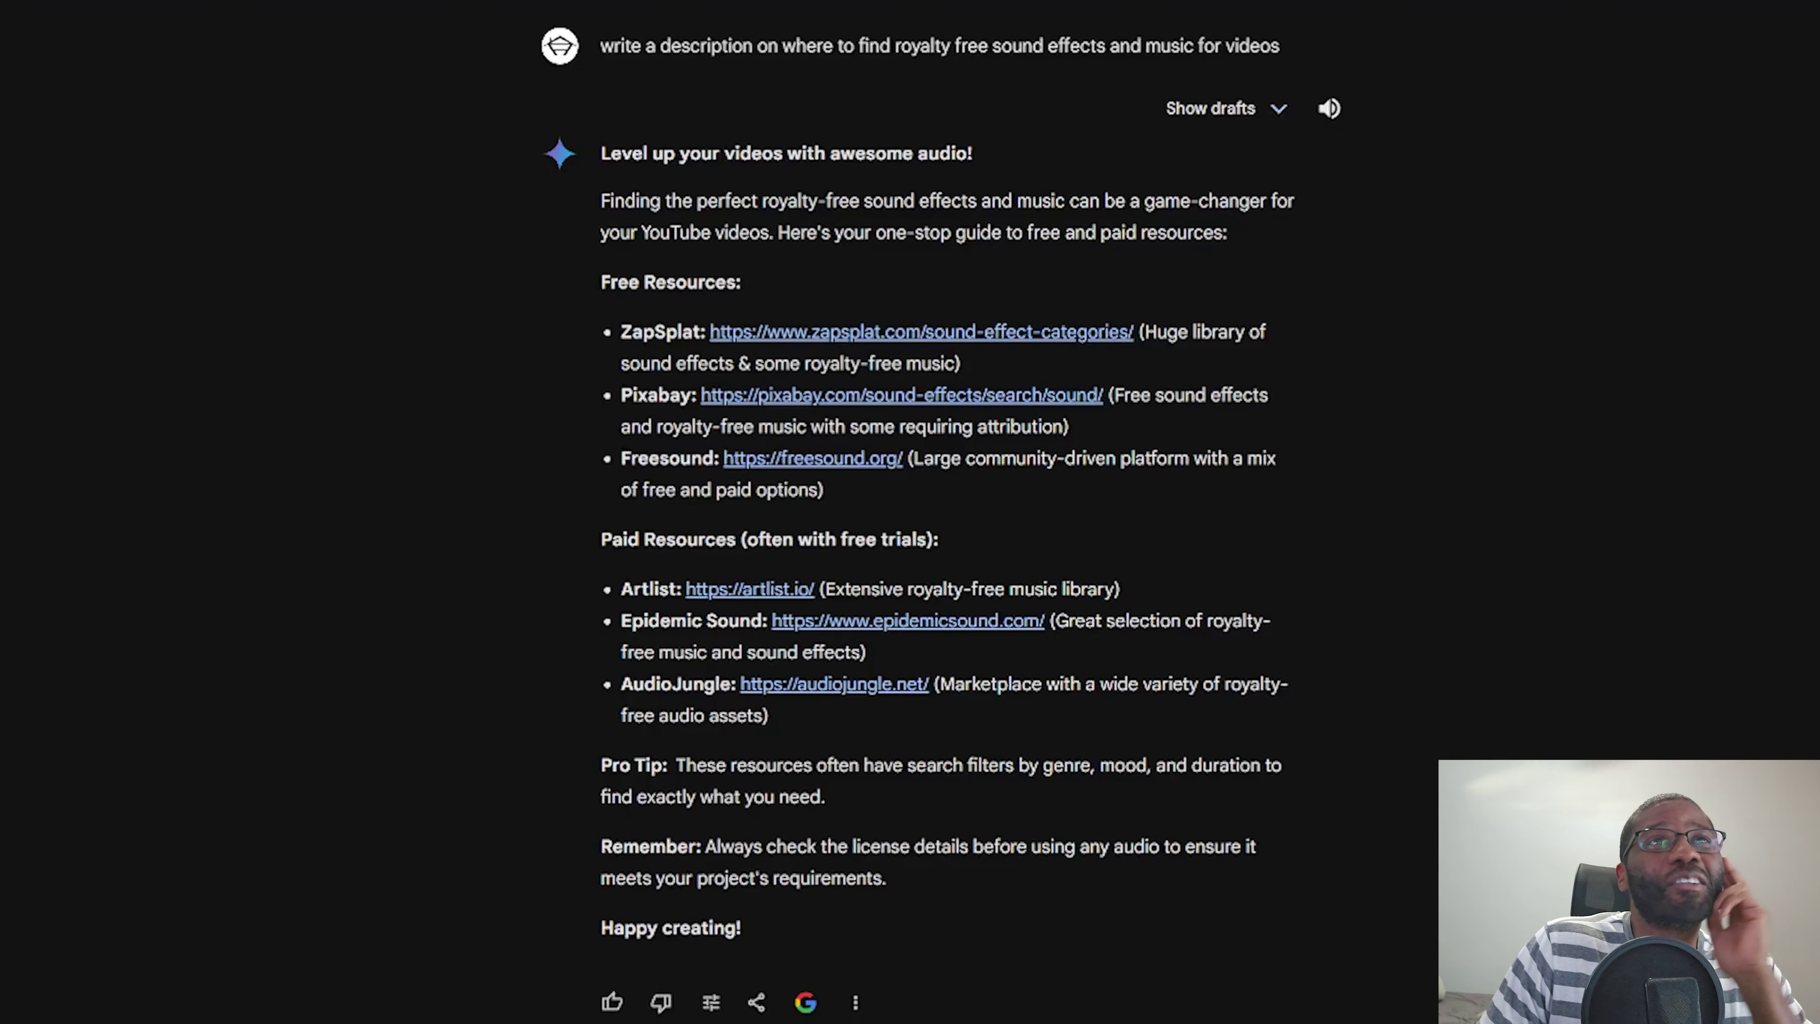
# Highlight the generated description from the heading "Level up your videos with awesome audio!" through the AudioJungle entry.
pyautogui.moveTo(1310, 49)
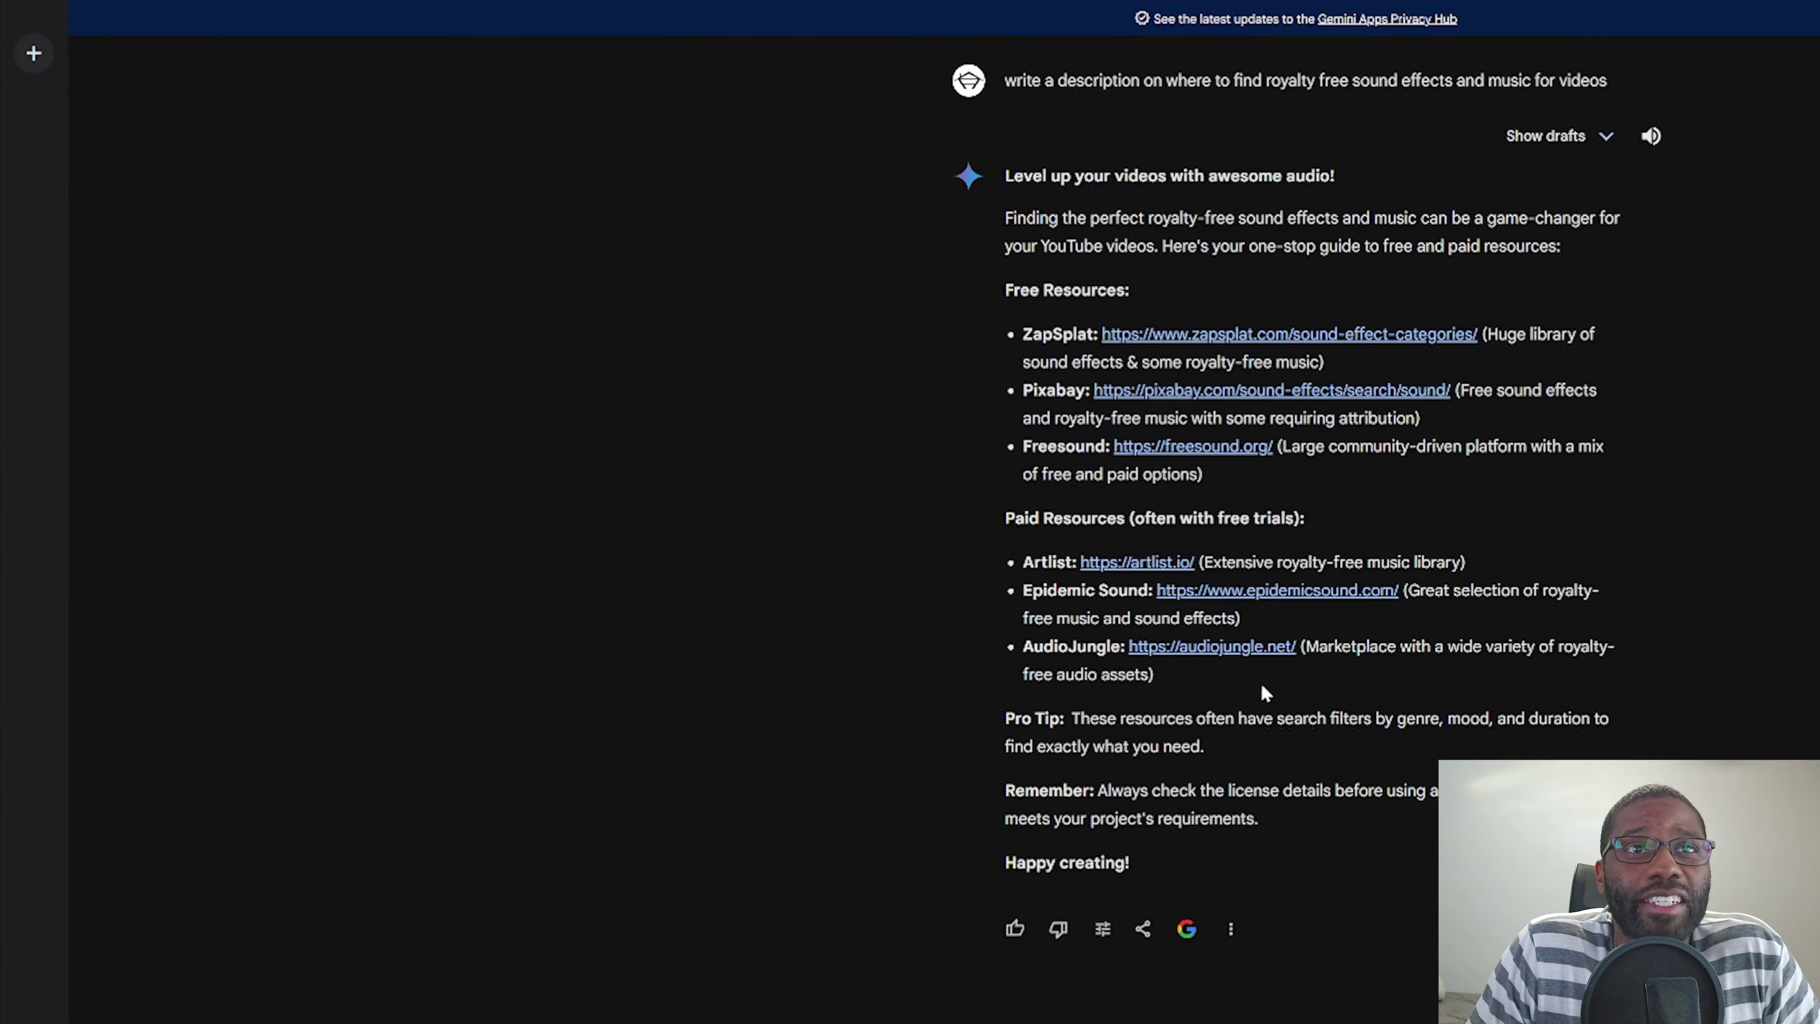
pyautogui.moveTo(1175, 678); pyautogui.dragTo(1004, 212)
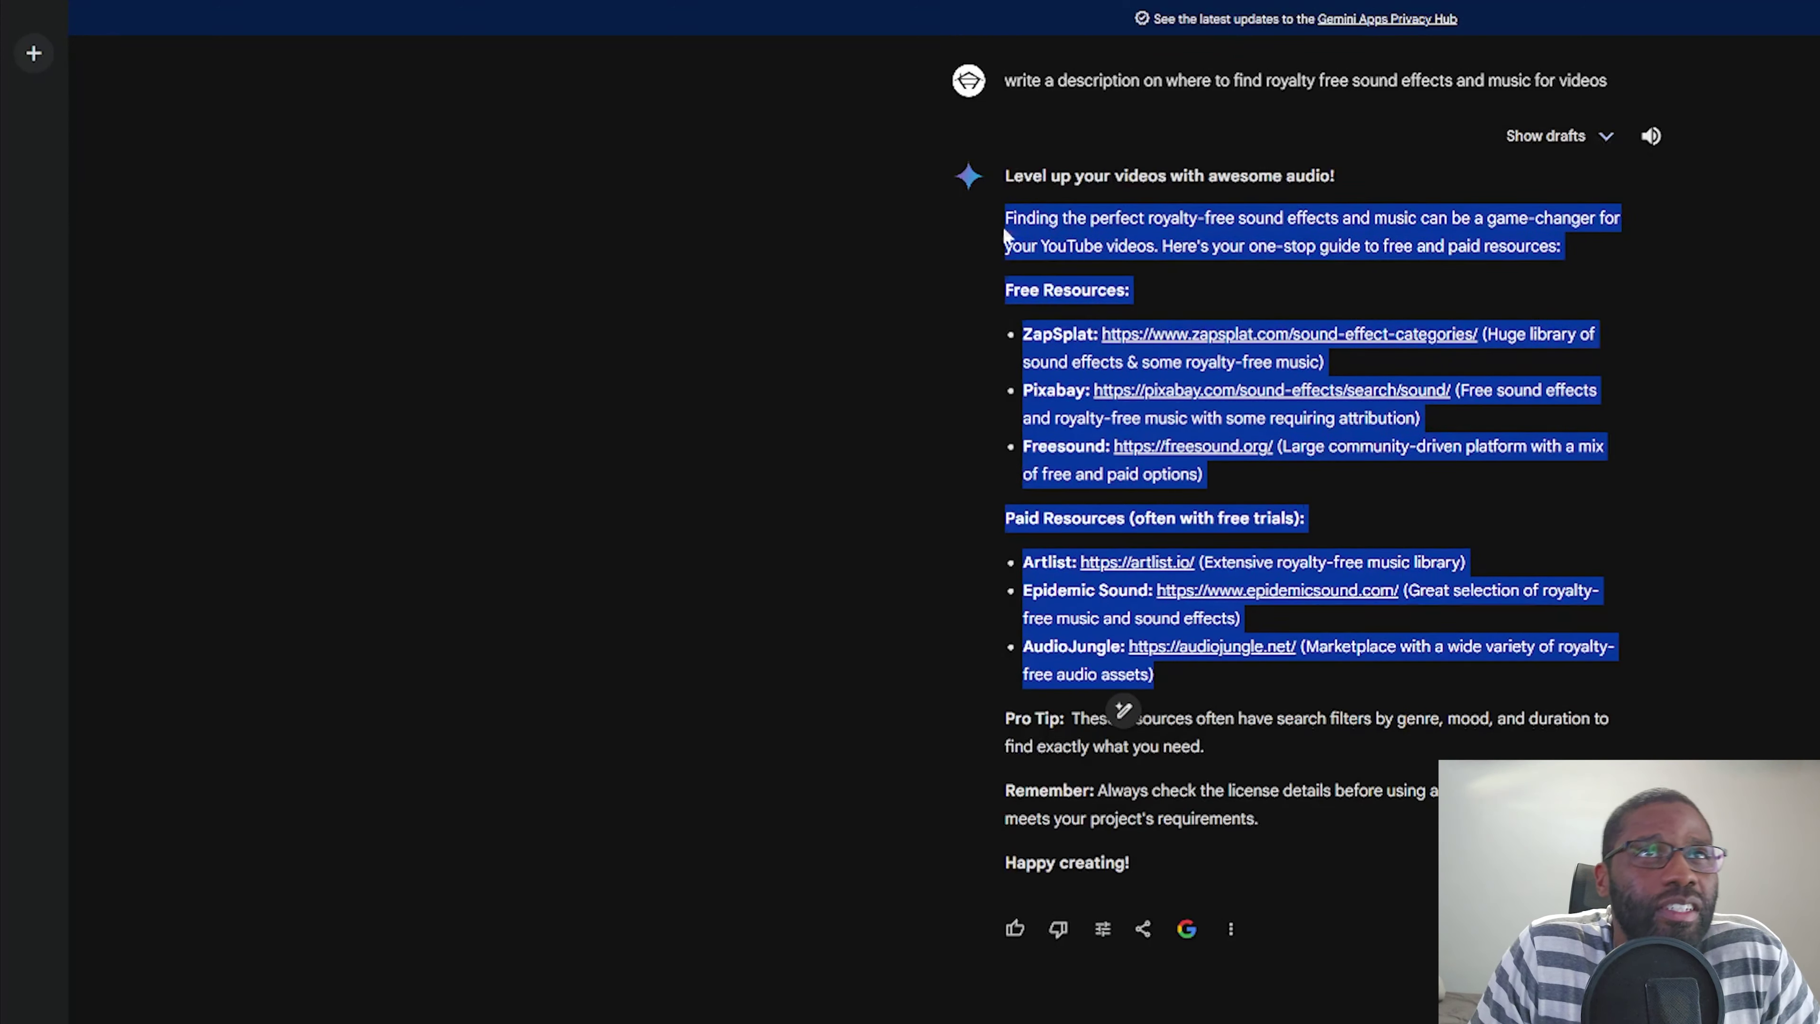
pyautogui.click(1006, 181)
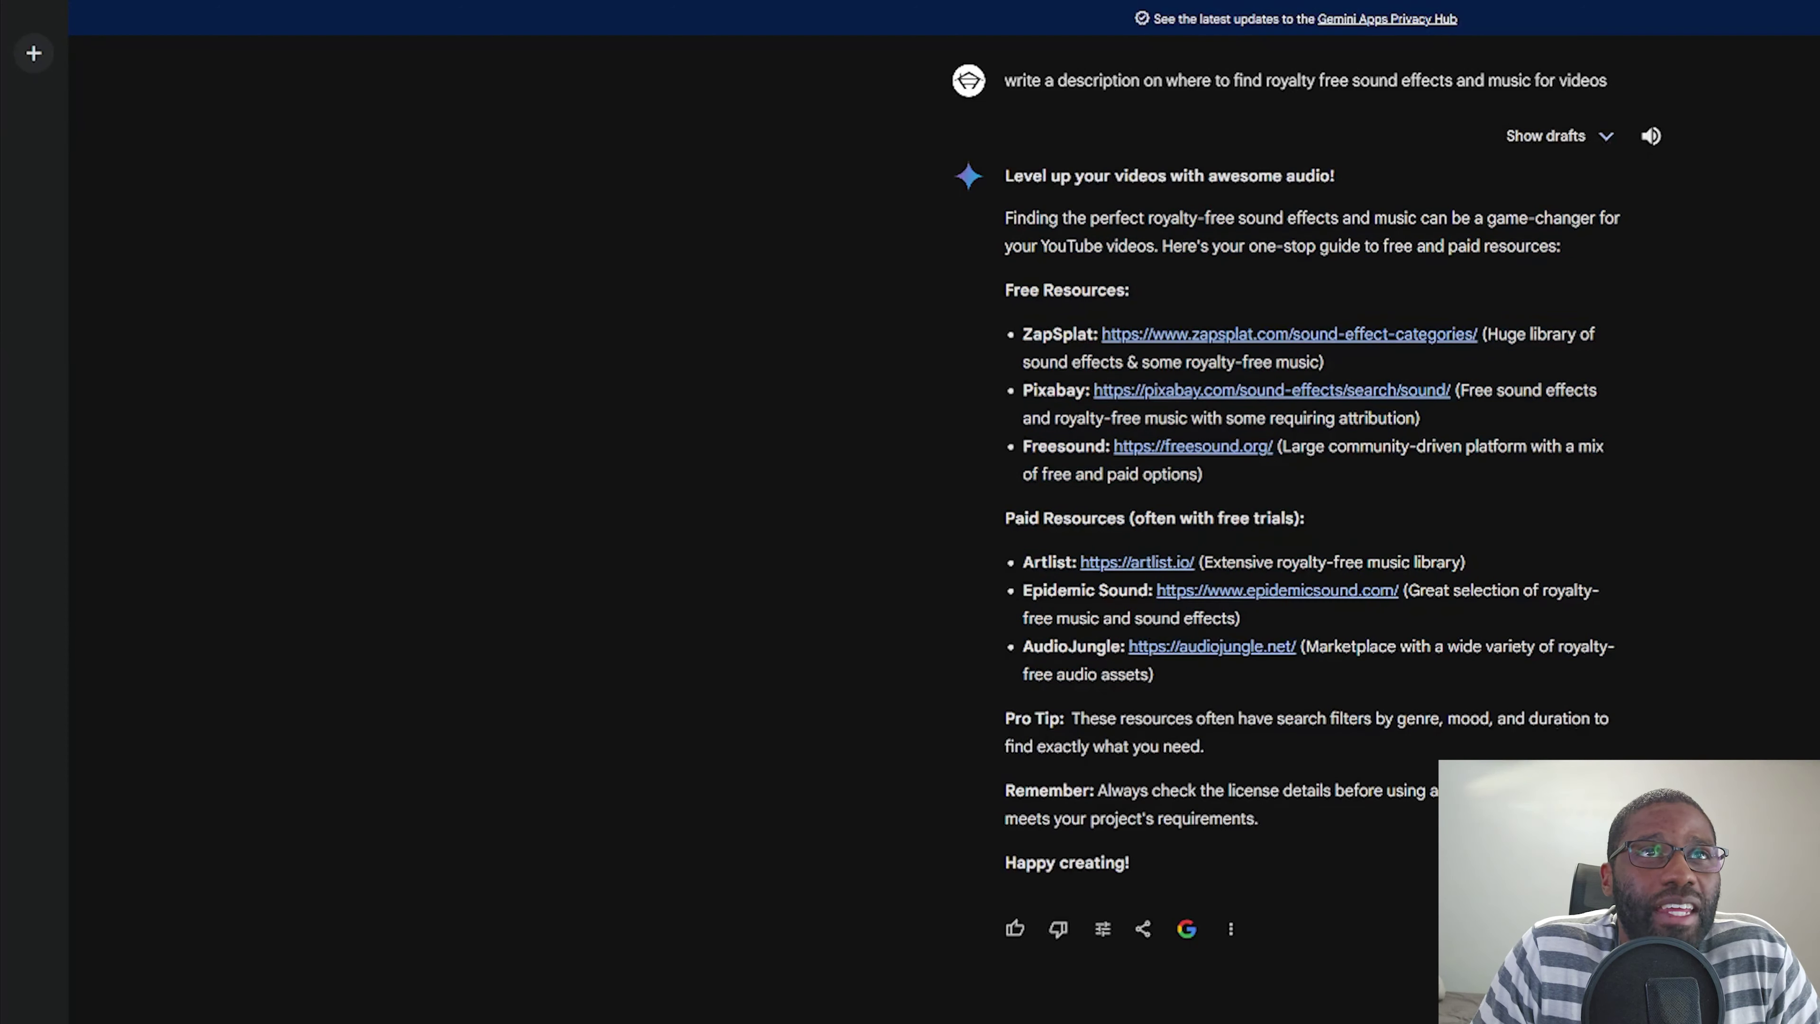
pyautogui.moveTo(1005, 181); pyautogui.dragTo(1416, 685)
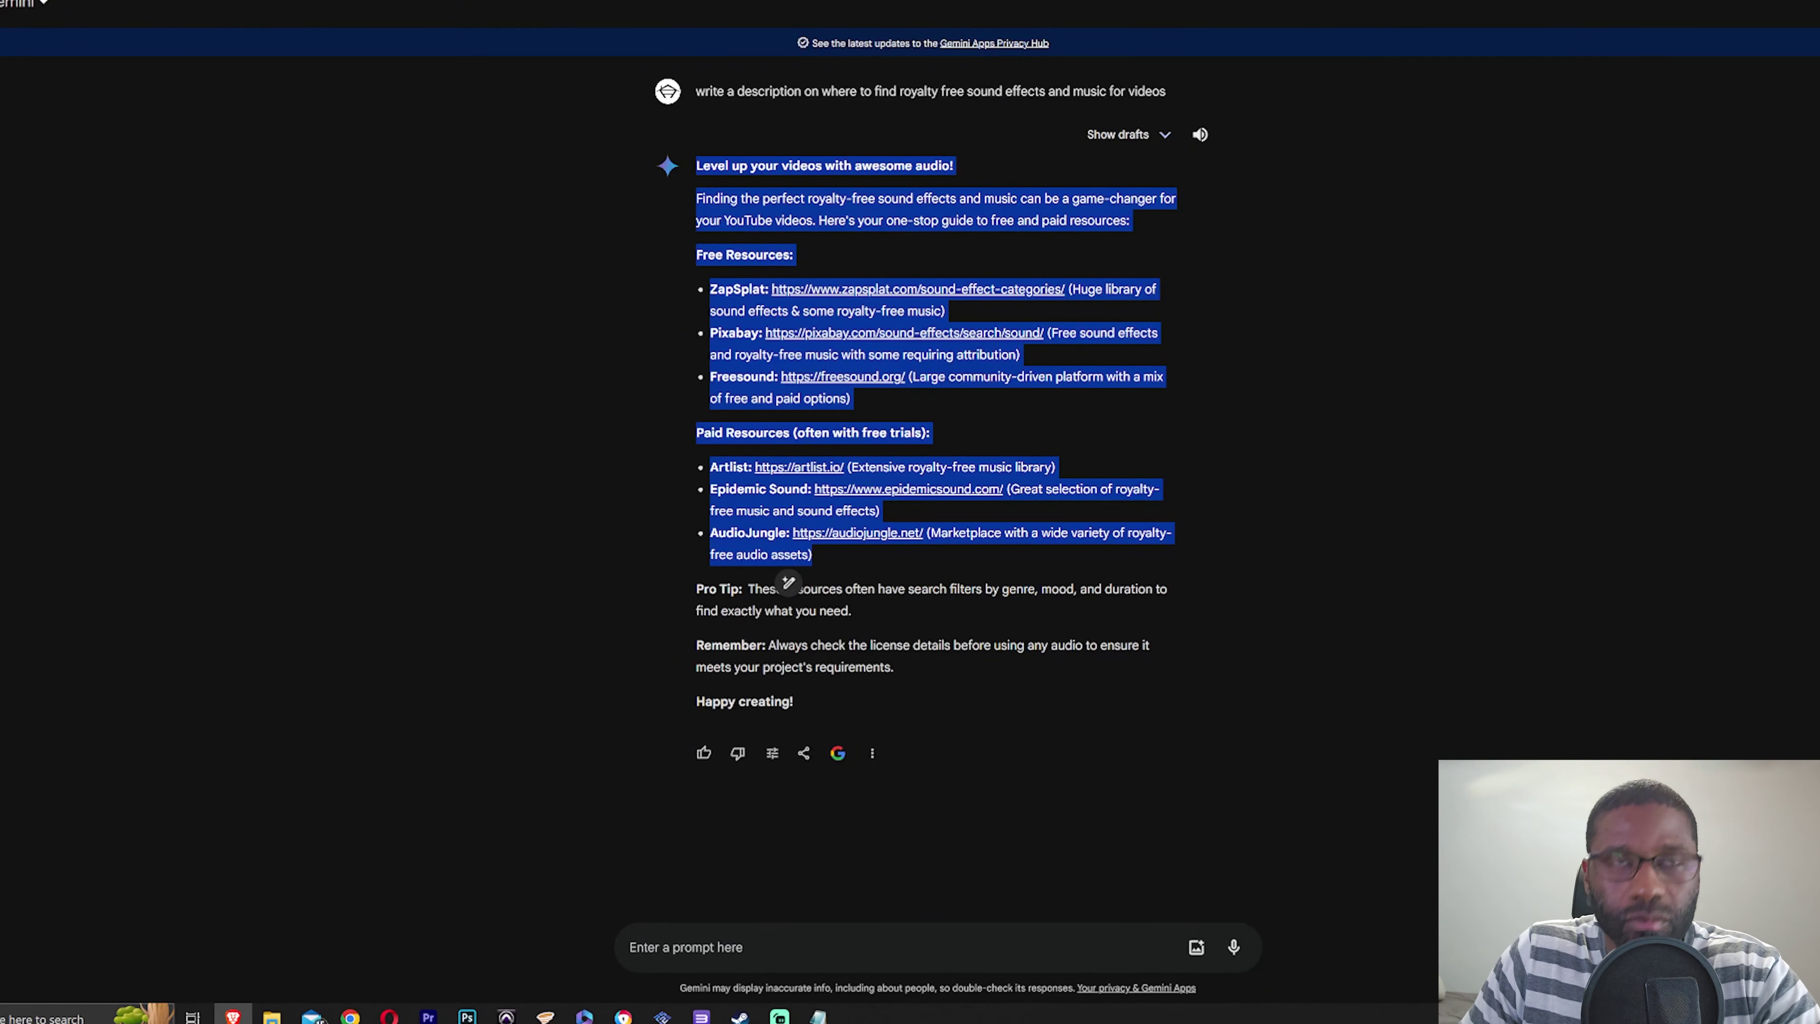
# Clear the text selection and begin a new Gemini prompt with "write".
pyautogui.click(840, 993)
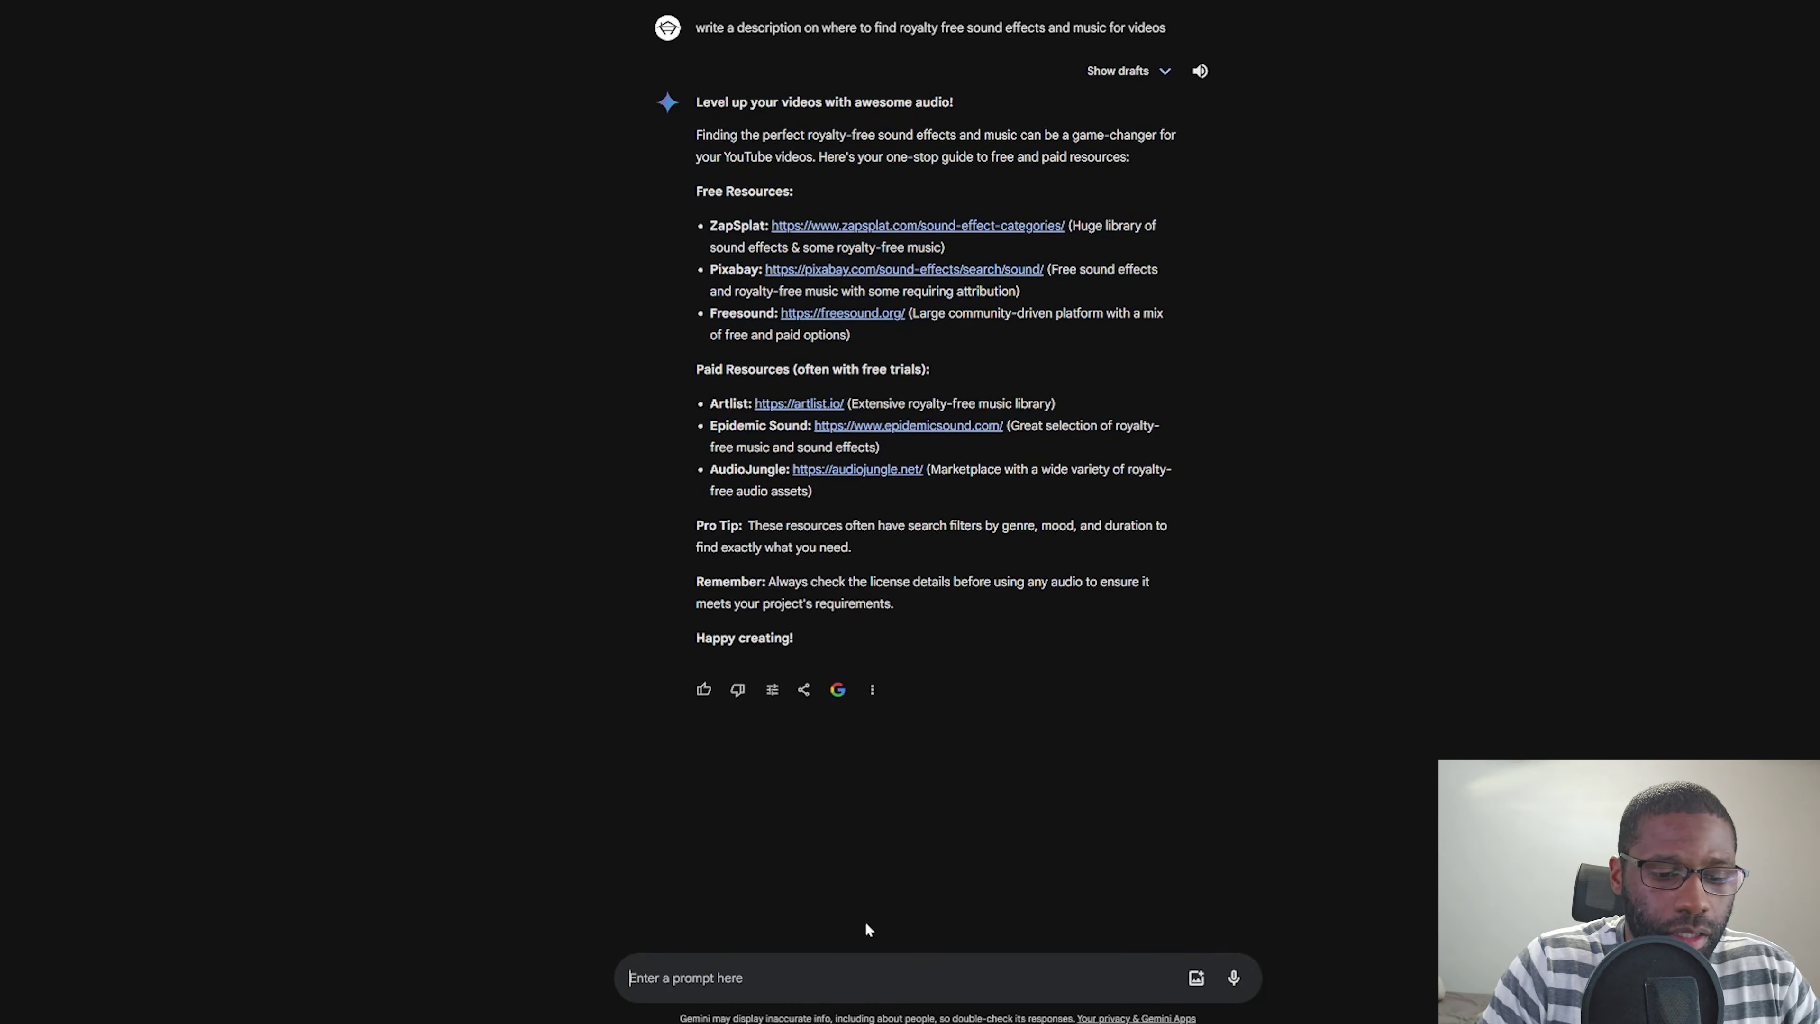
pyautogui.write('wr')
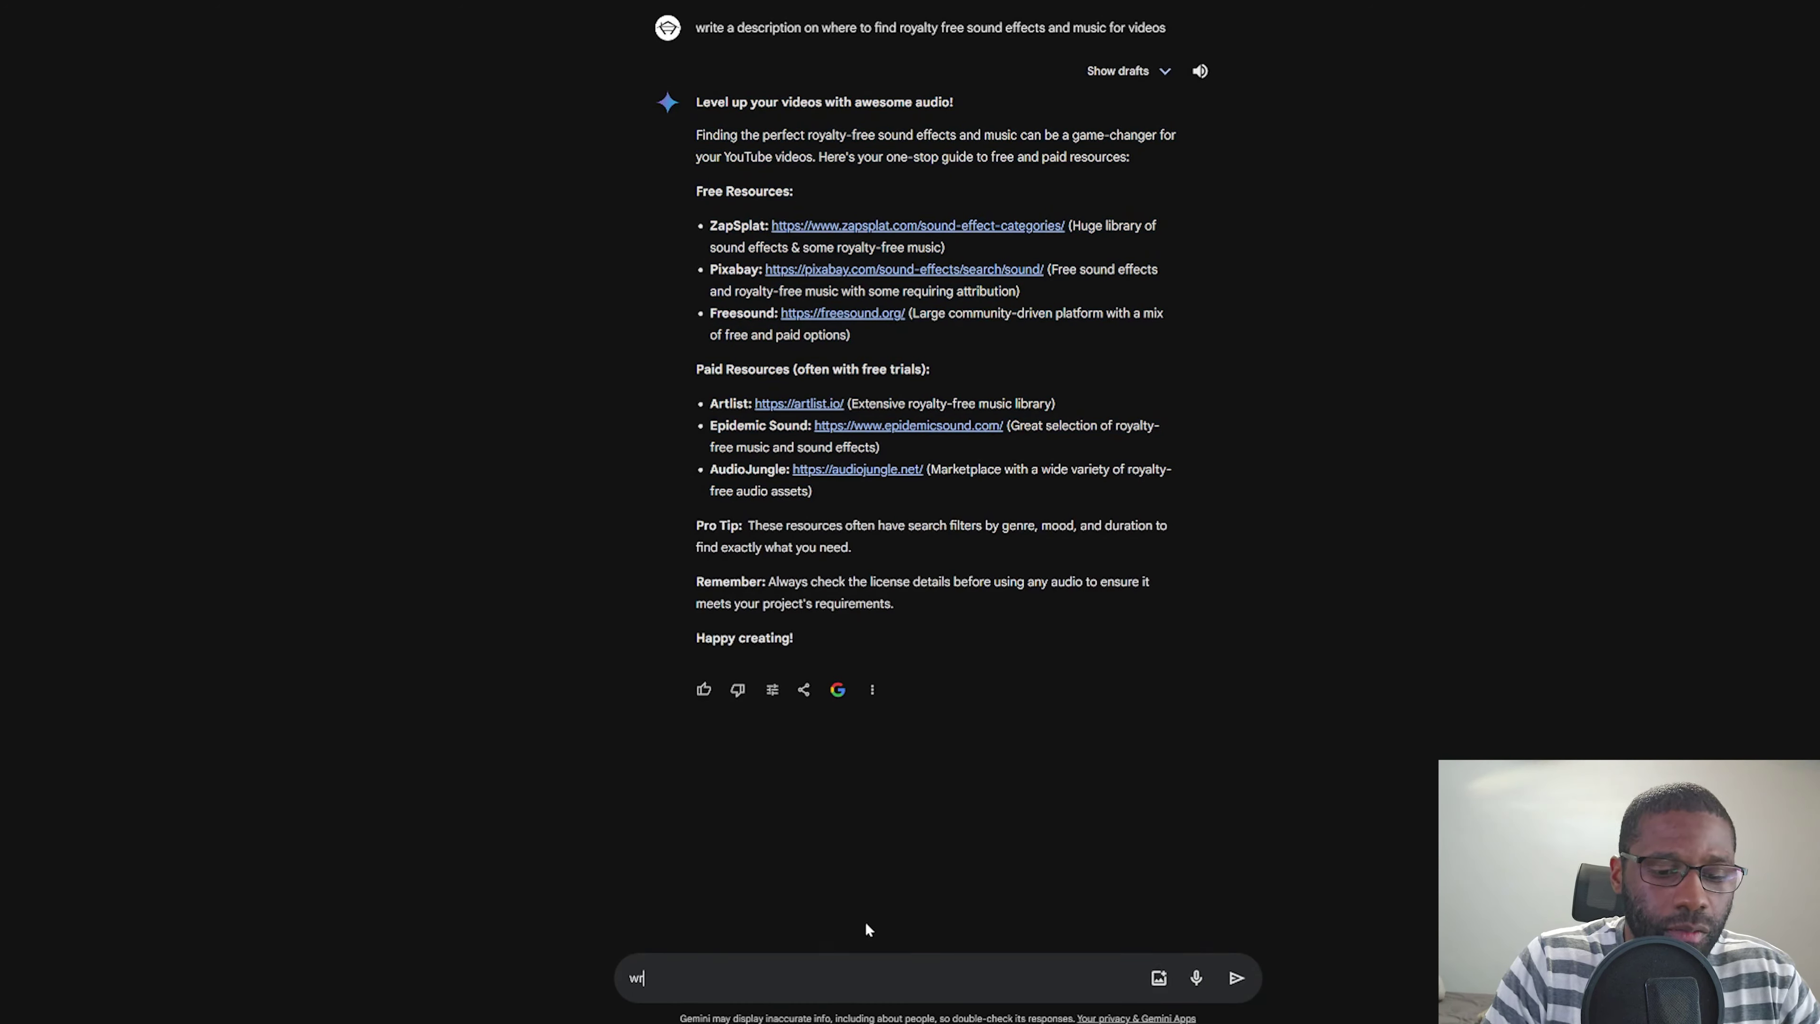
pyautogui.write('ite')
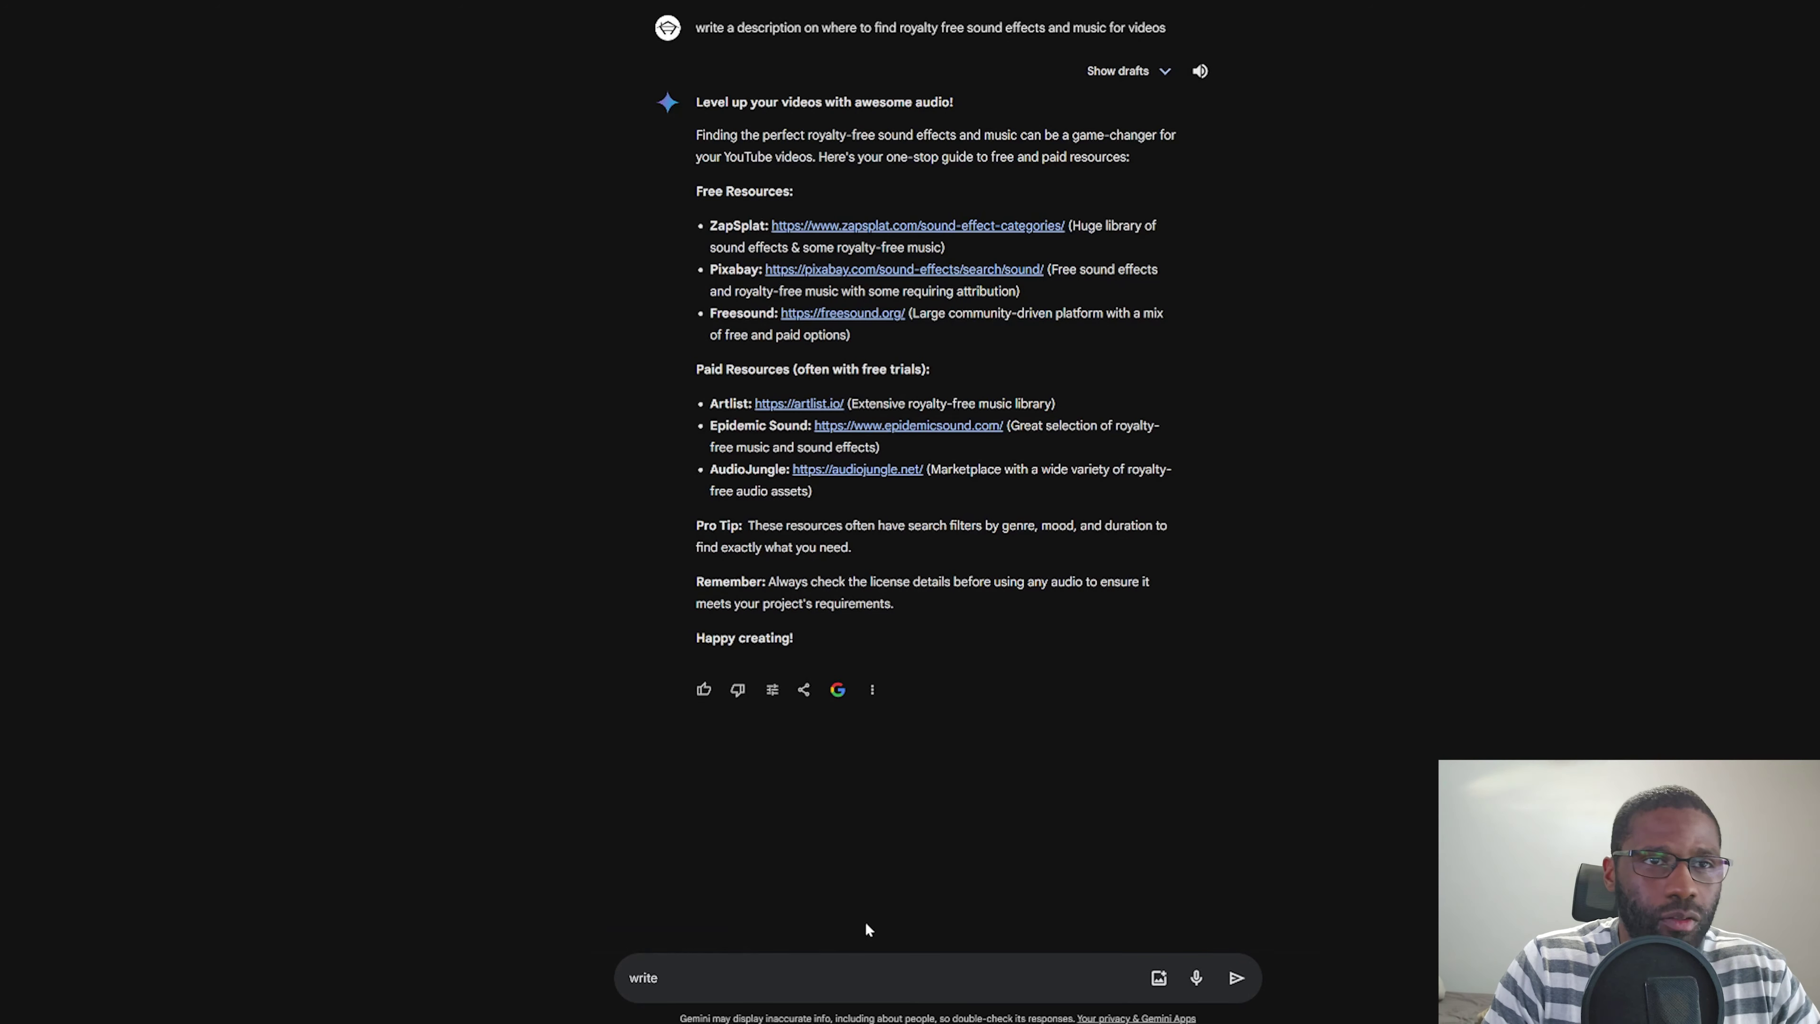